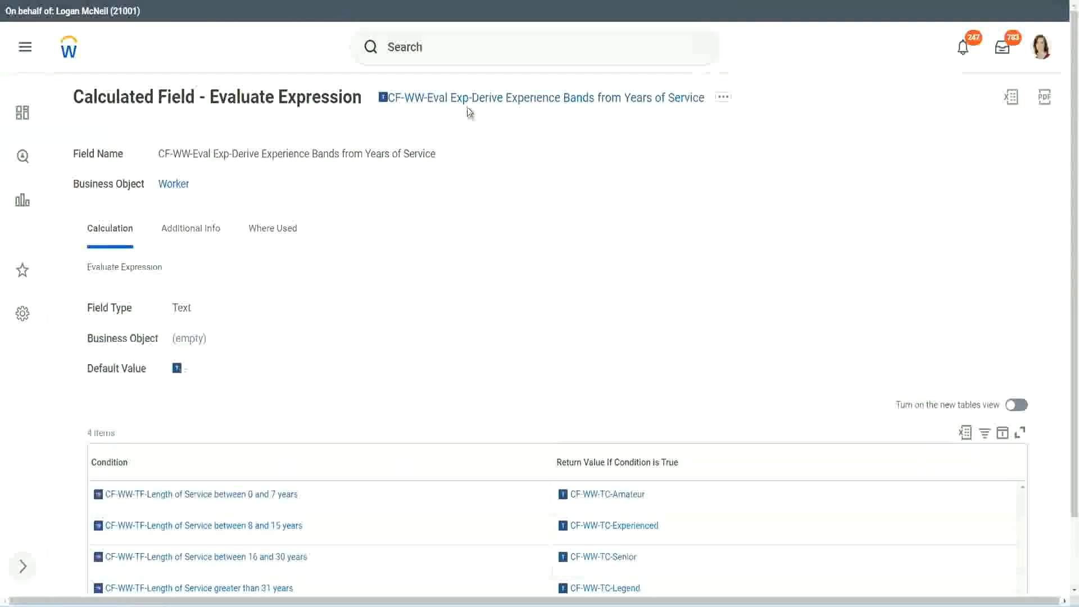
- Search for "create calc field" and open the Create Calculated Field task
right_click(467, 107)
click(506, 166)
click(432, 59)
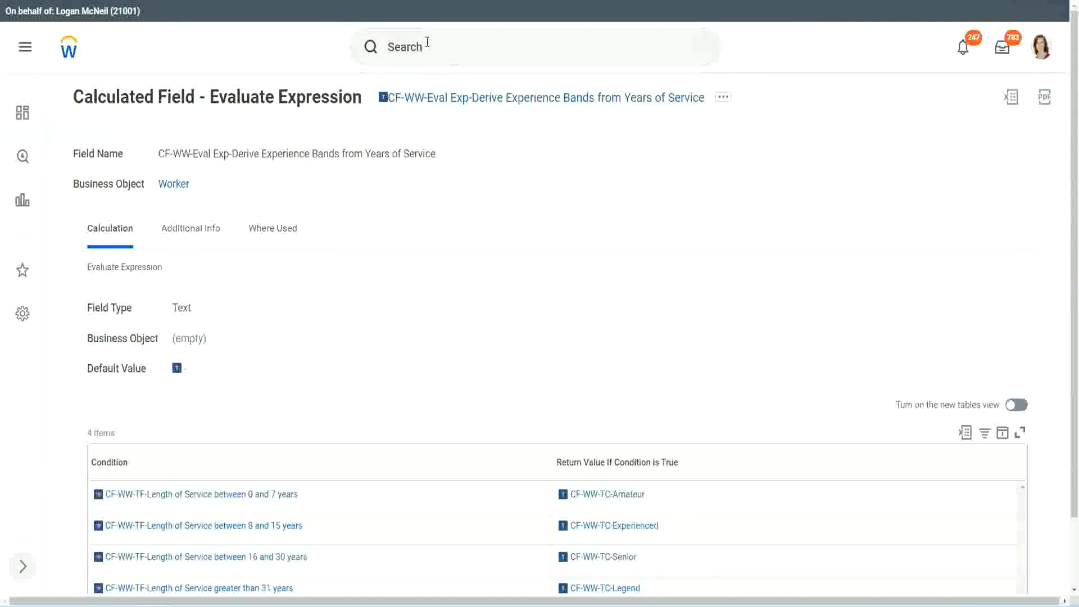
click(427, 43)
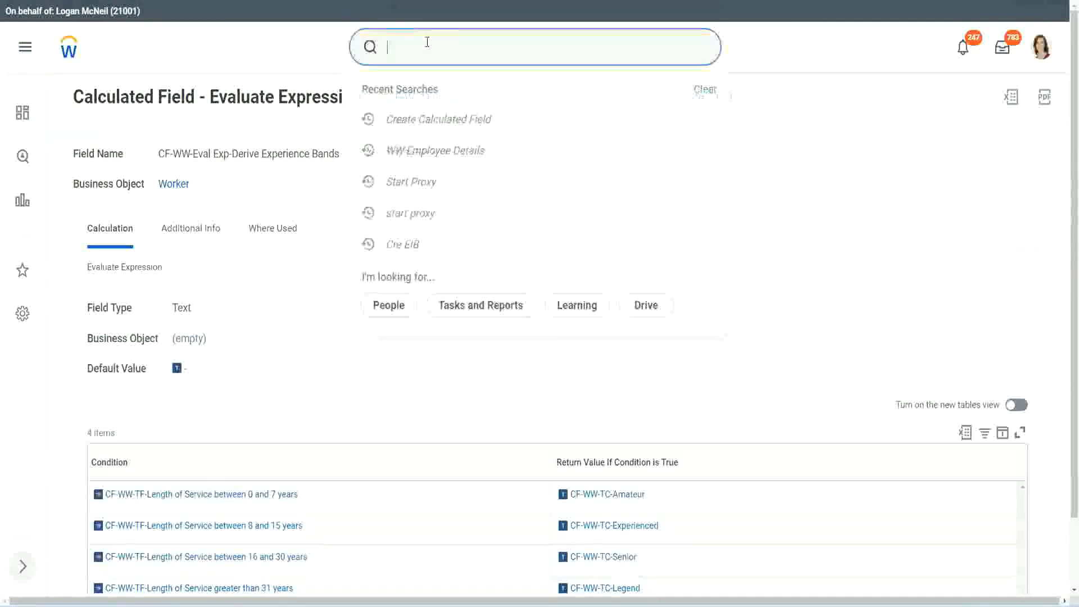
text(create calc)
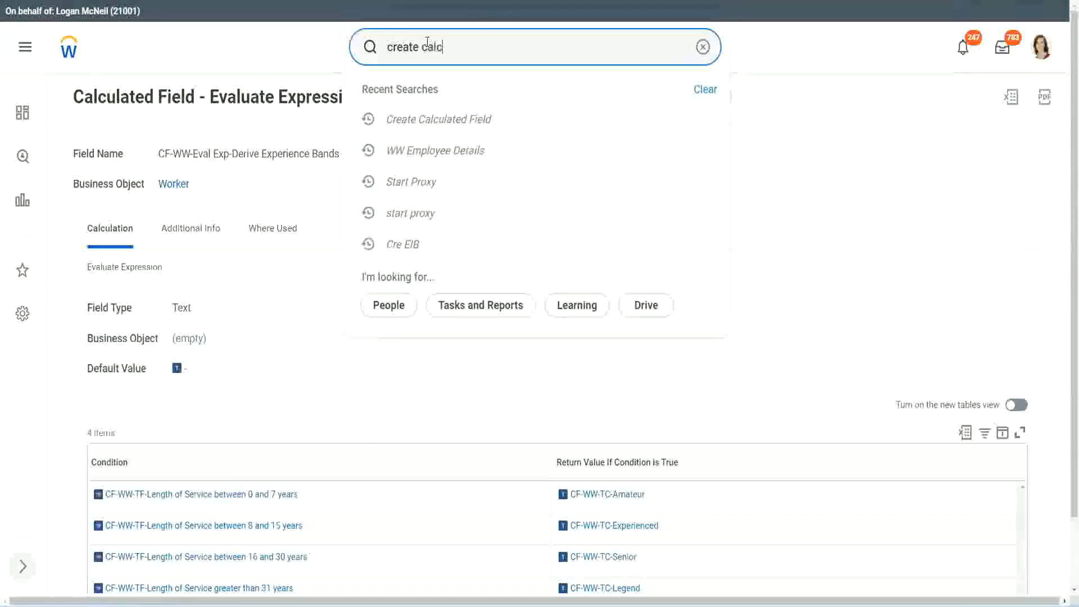
text( field)
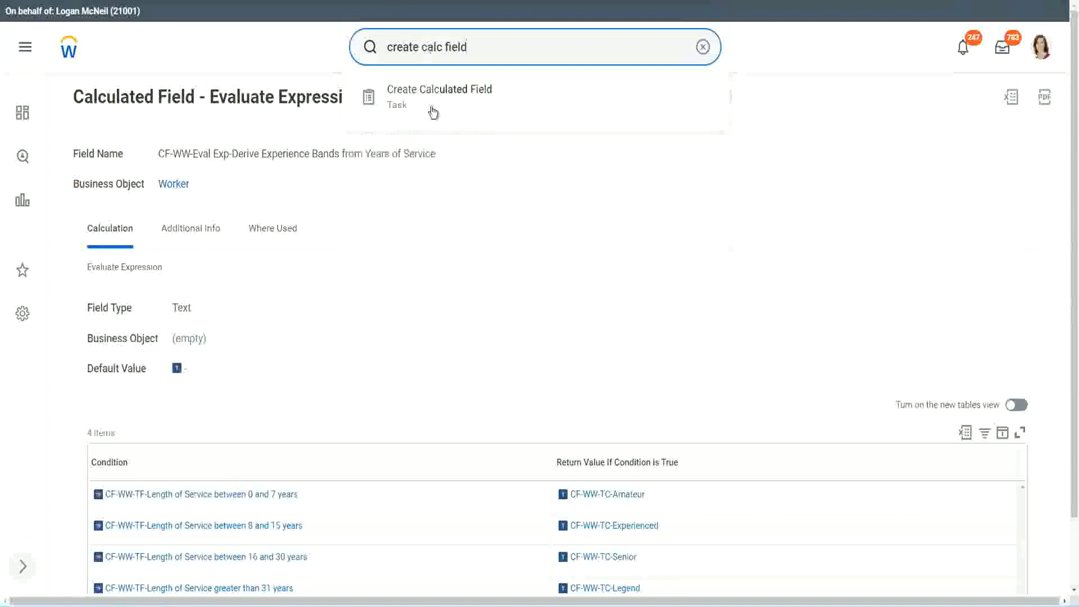
click(447, 104)
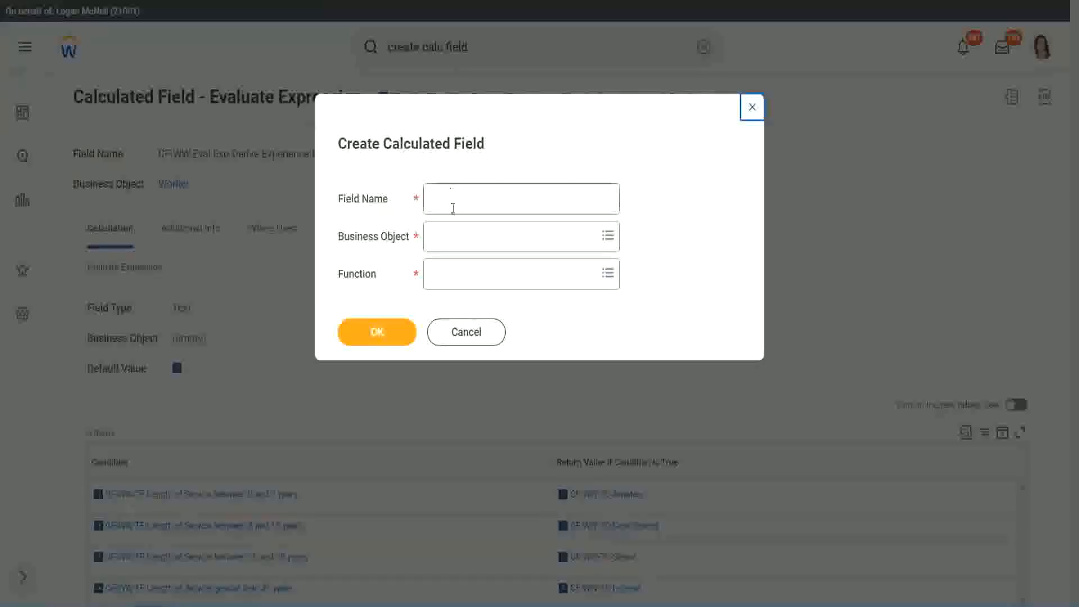
- Name the new calculated field "CF-WW-LRB-Identify Experience Bands from years of Service"
click(455, 200)
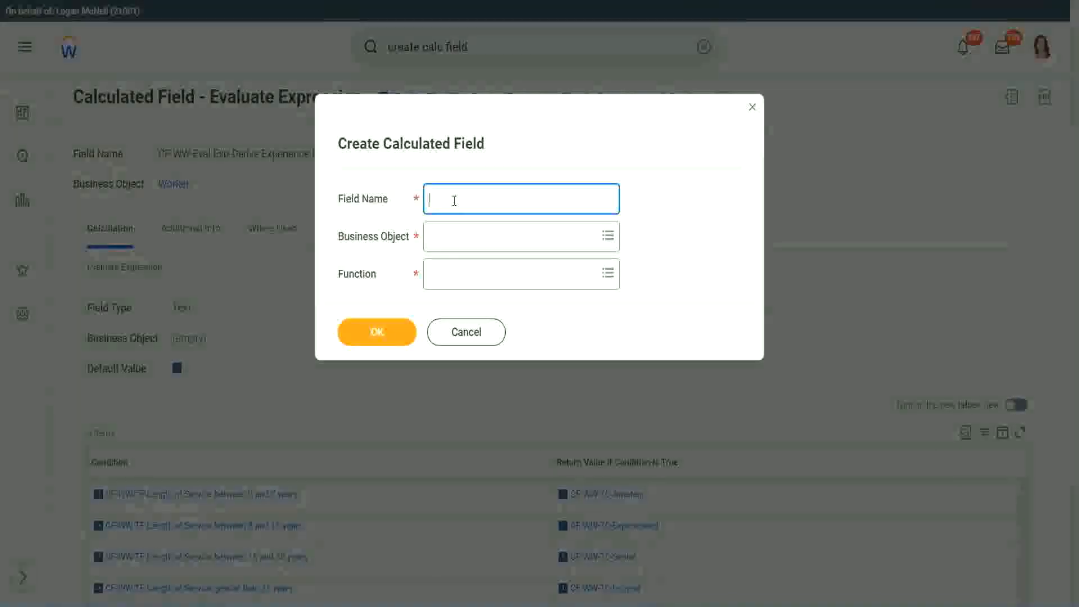
text(CF)
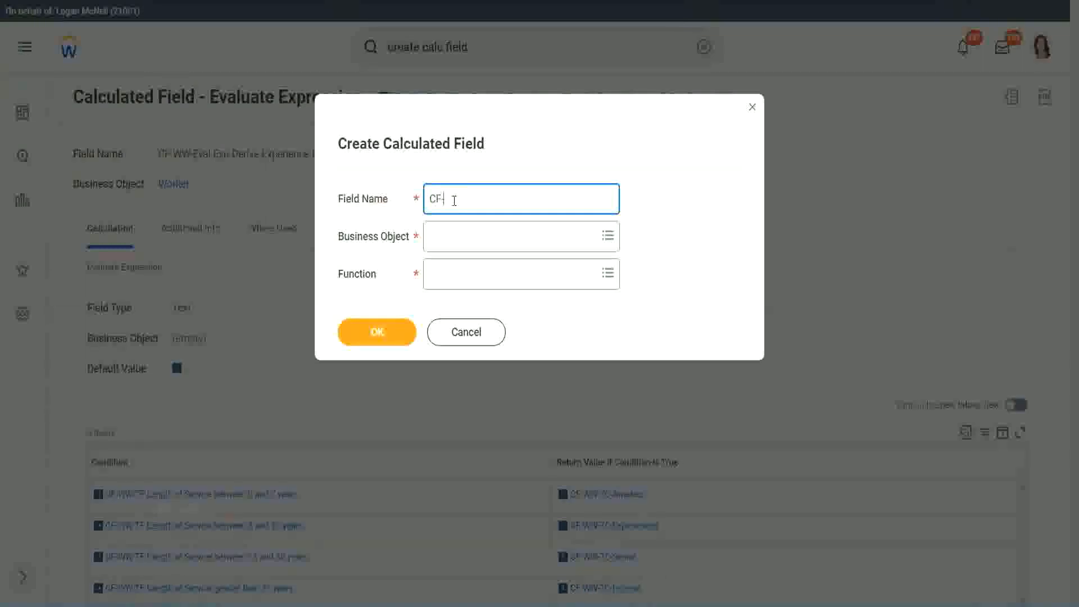
text(-WW-LRB-Identify Exe)
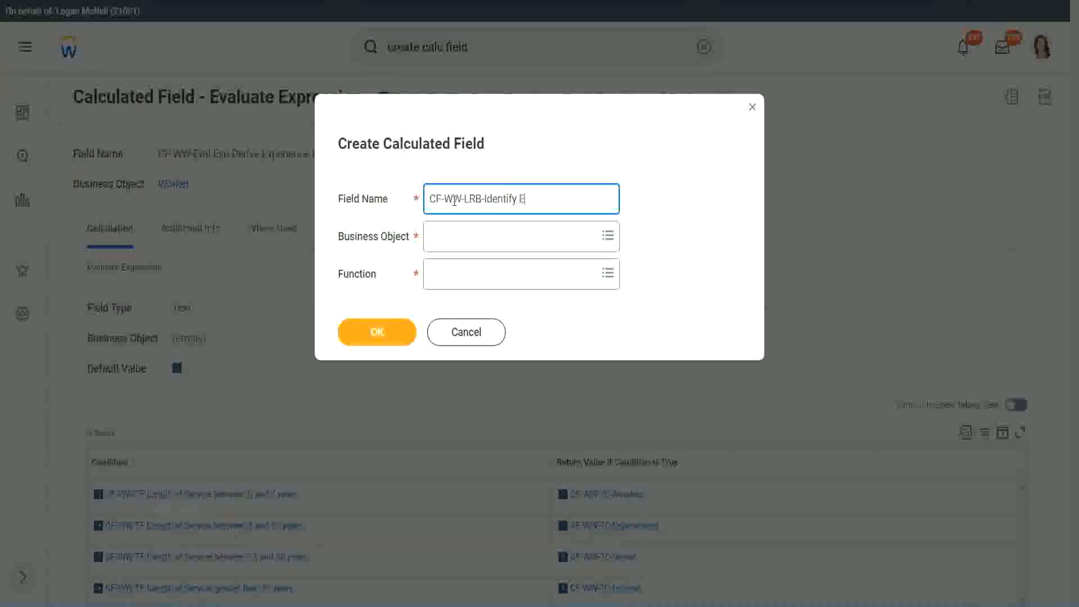
key(BackSpace)
text(perience)
key(BackSpace)
key(BackSpace)
text(ce Bands from years of Service)
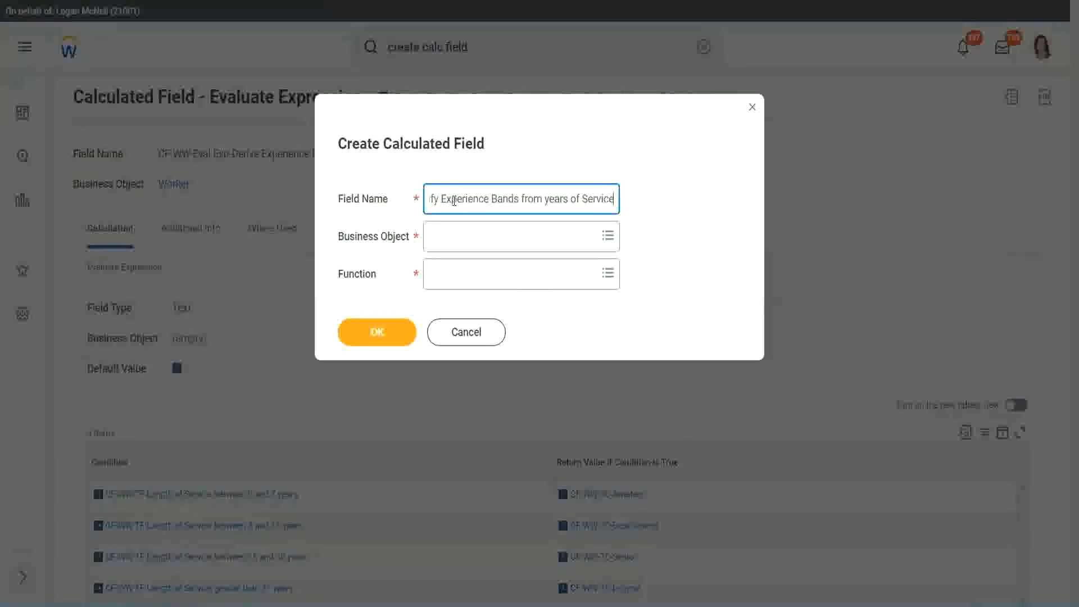
key(Tab)
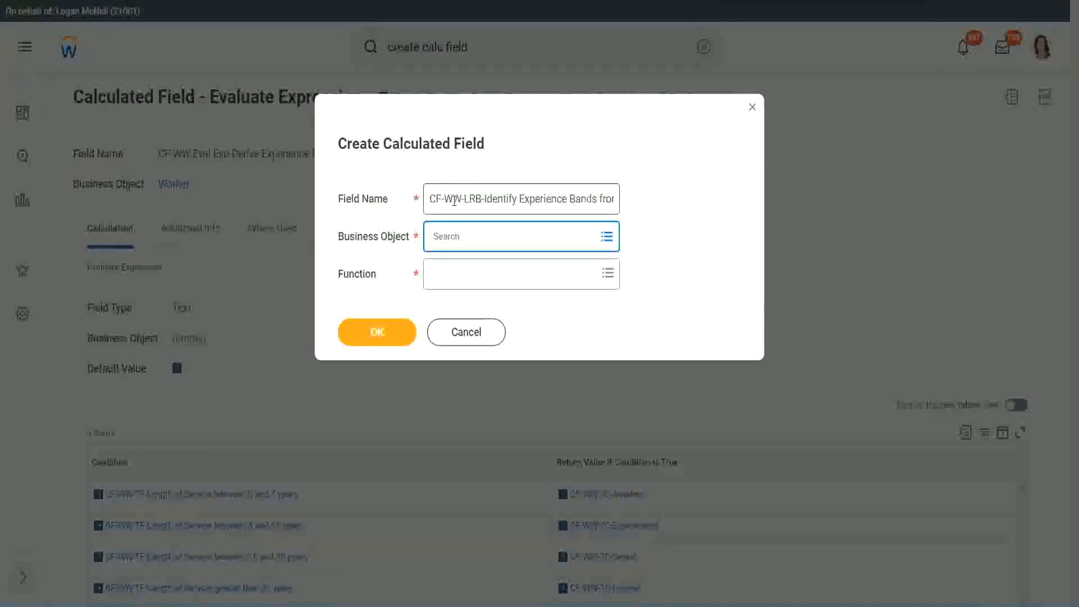
- Set the business object to Worker and the function to Lookup Range Band, and continue to the field's definition
text(work)
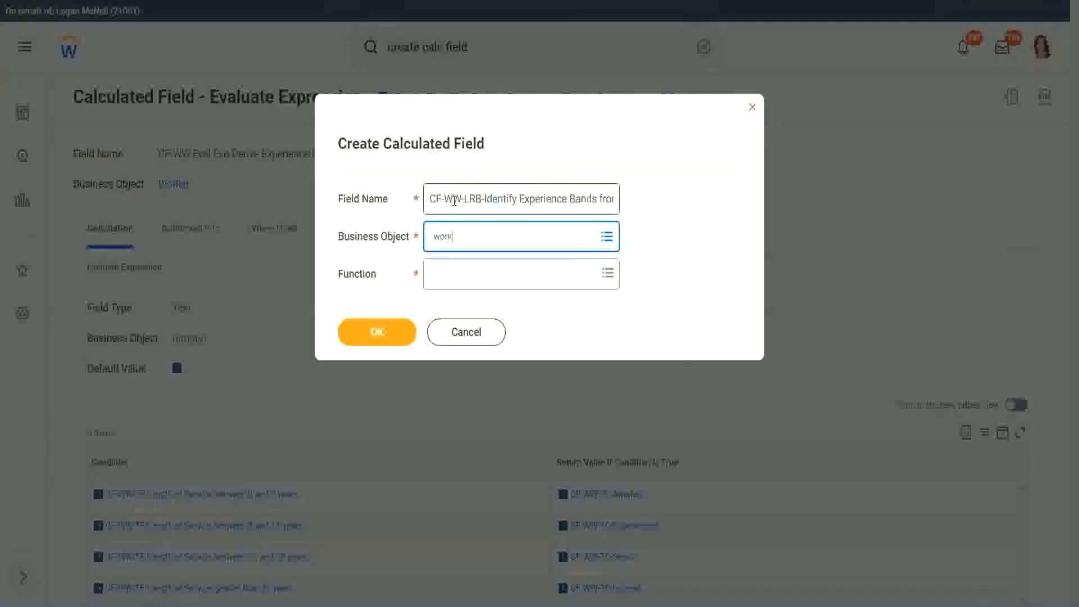
text(er)
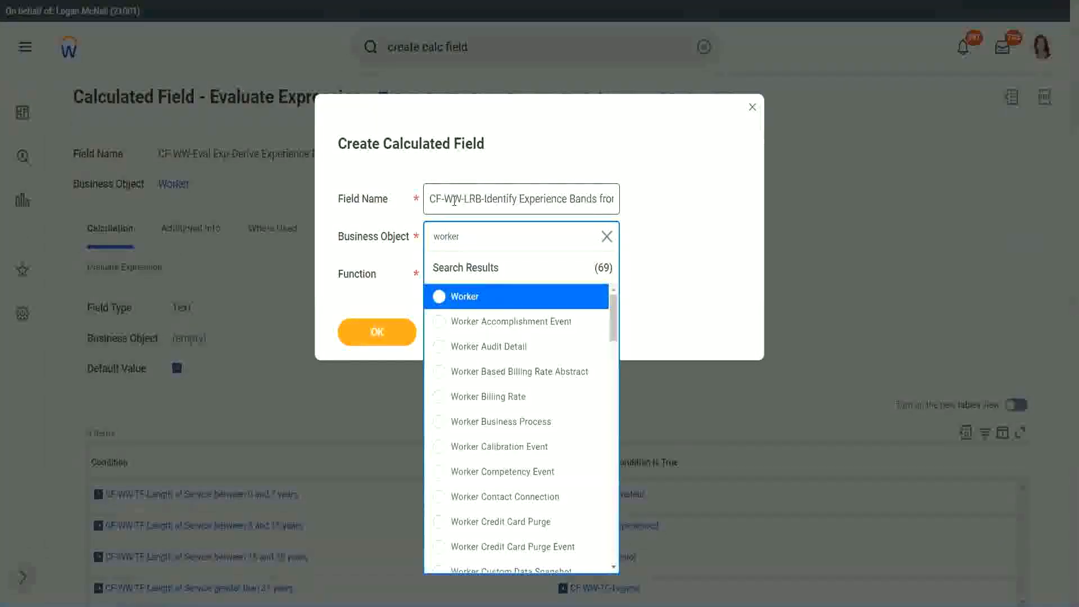
key(Return)
key(Tab)
text(lrb)
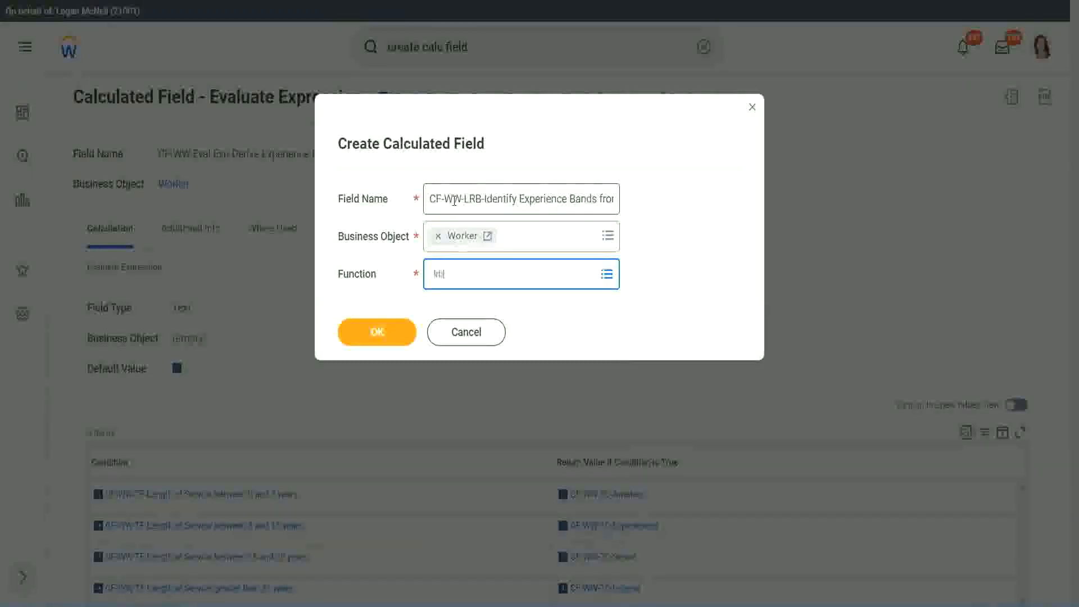
key(Return)
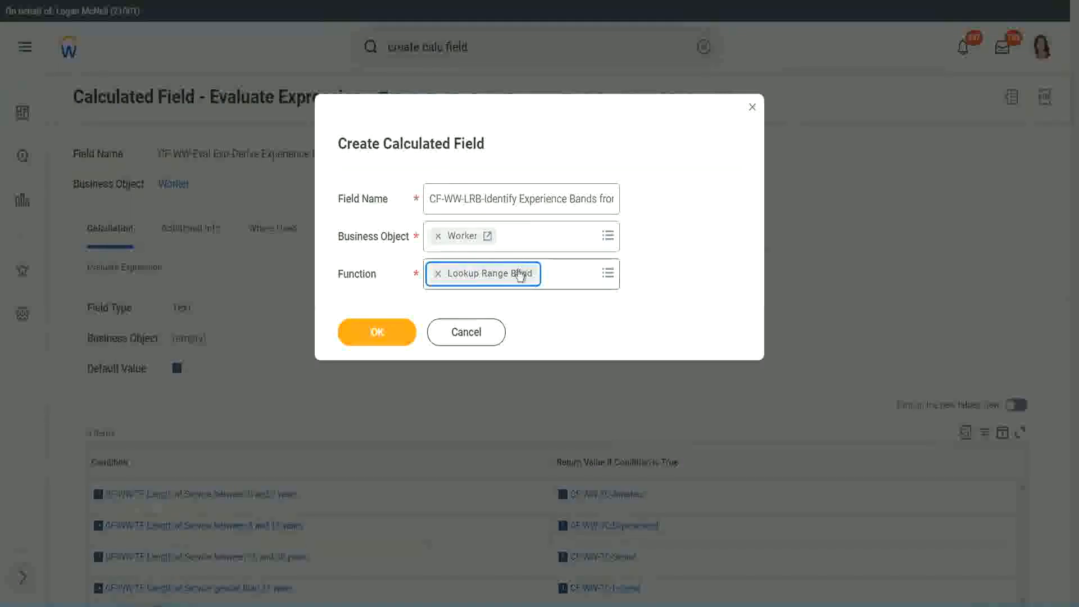
click(386, 333)
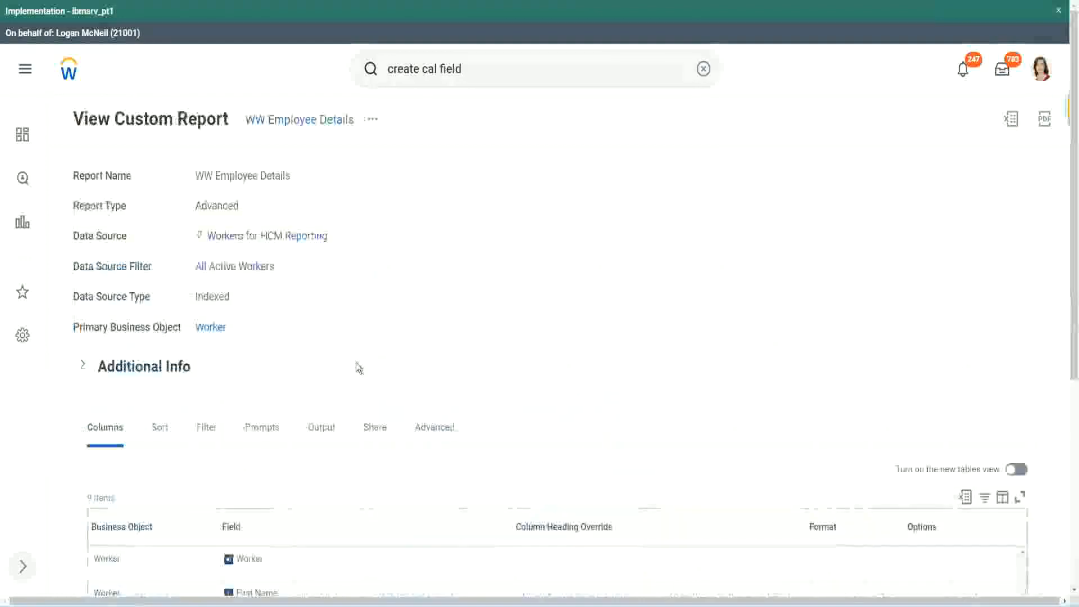
- Copy the name CF-WW-Convert Text To Number-Number of Years from Length of Service from the WW Employee Details report and set it as source field
scroll(362, 363, down, 5)
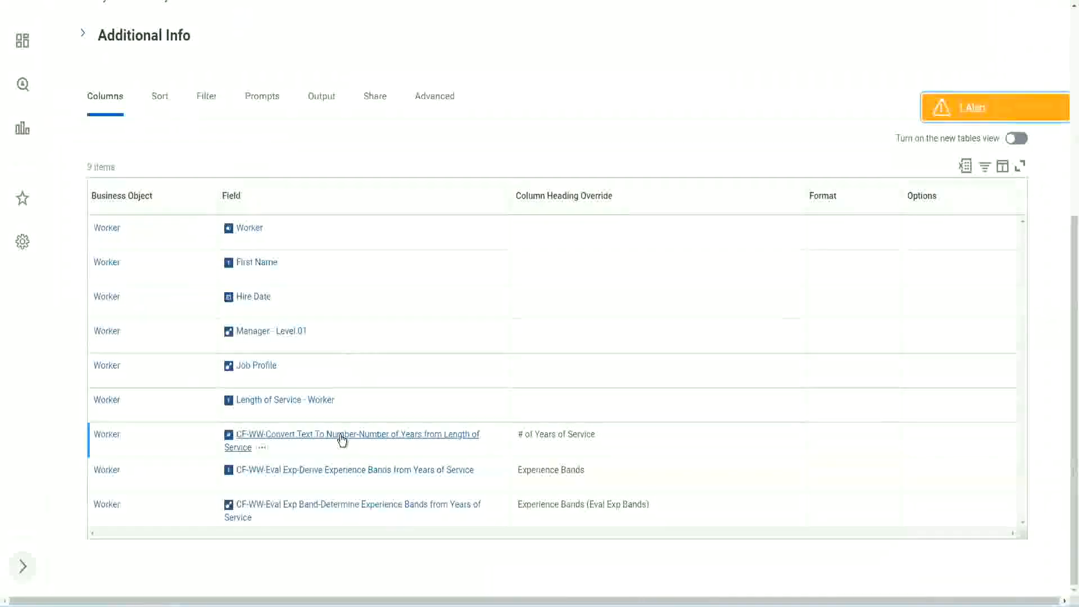
right_click(341, 442)
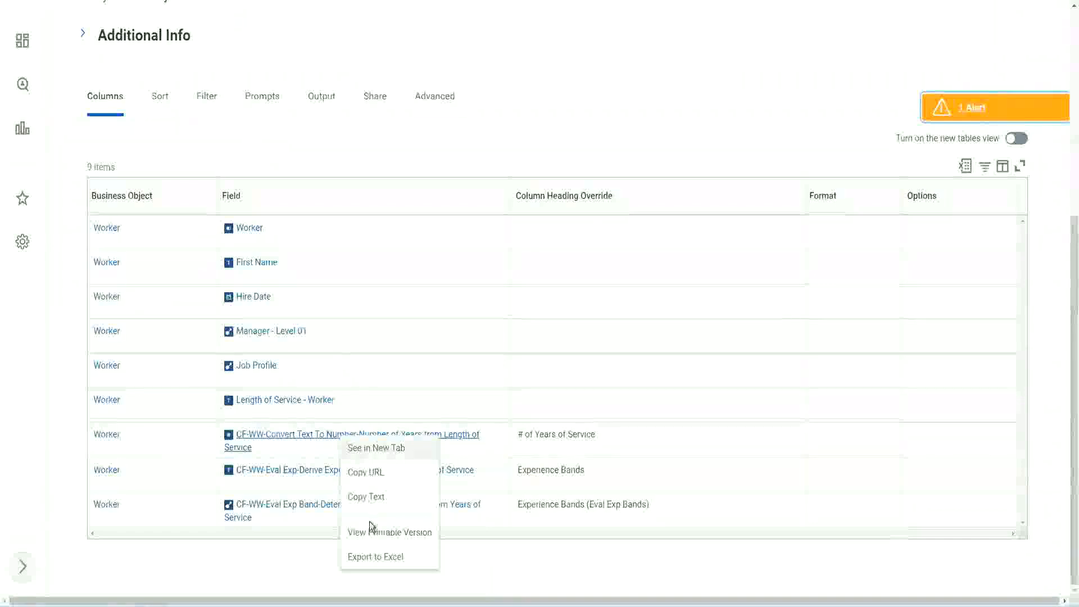
click(368, 498)
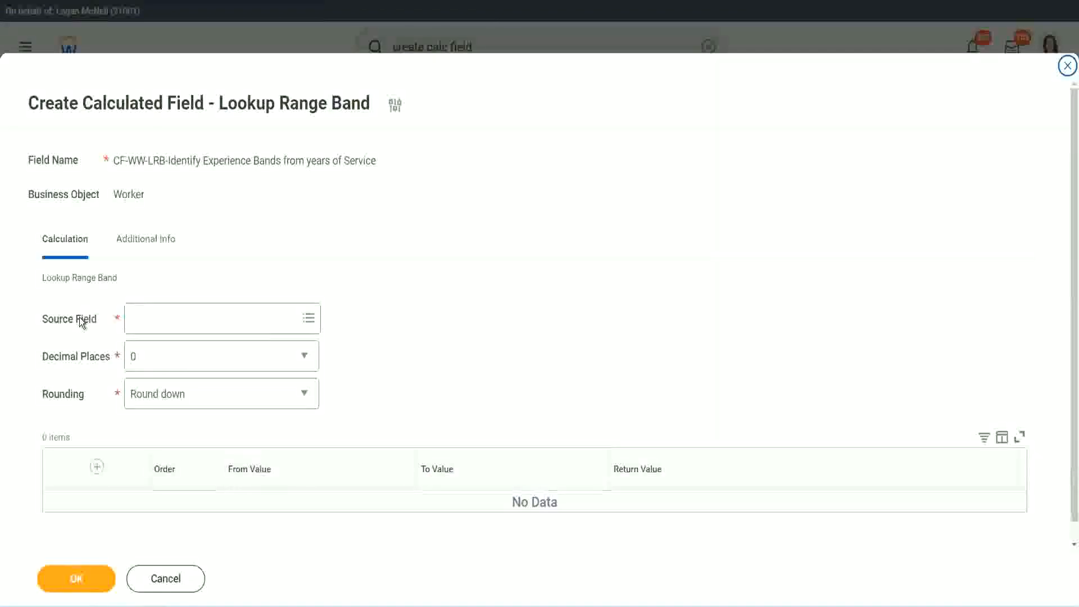
click(167, 317)
key(Return)
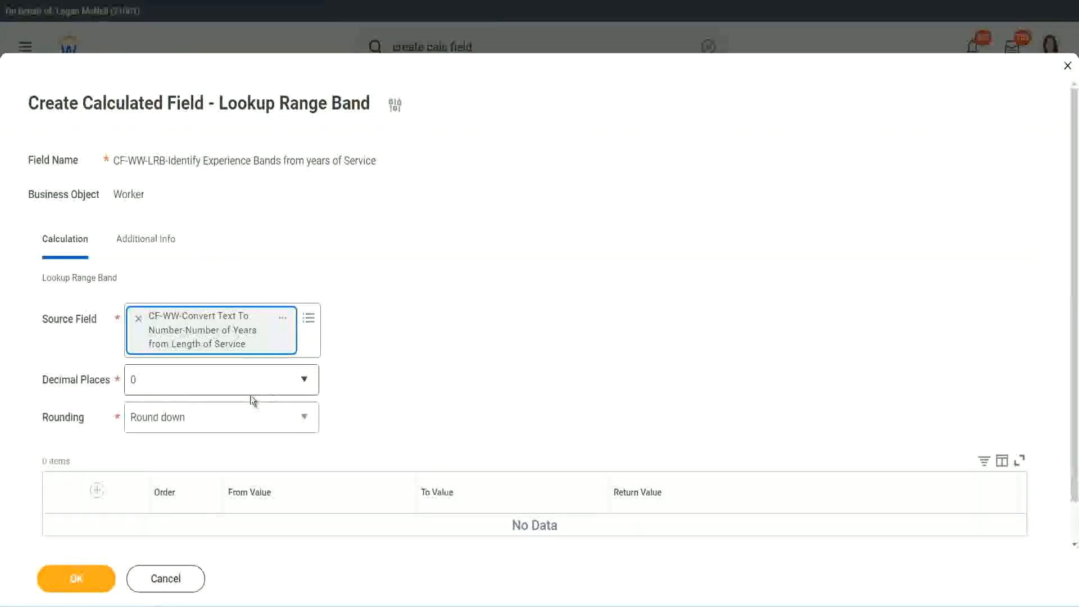
- Review the decimal places options, keeping 0, and set the rounding to Round
click(210, 386)
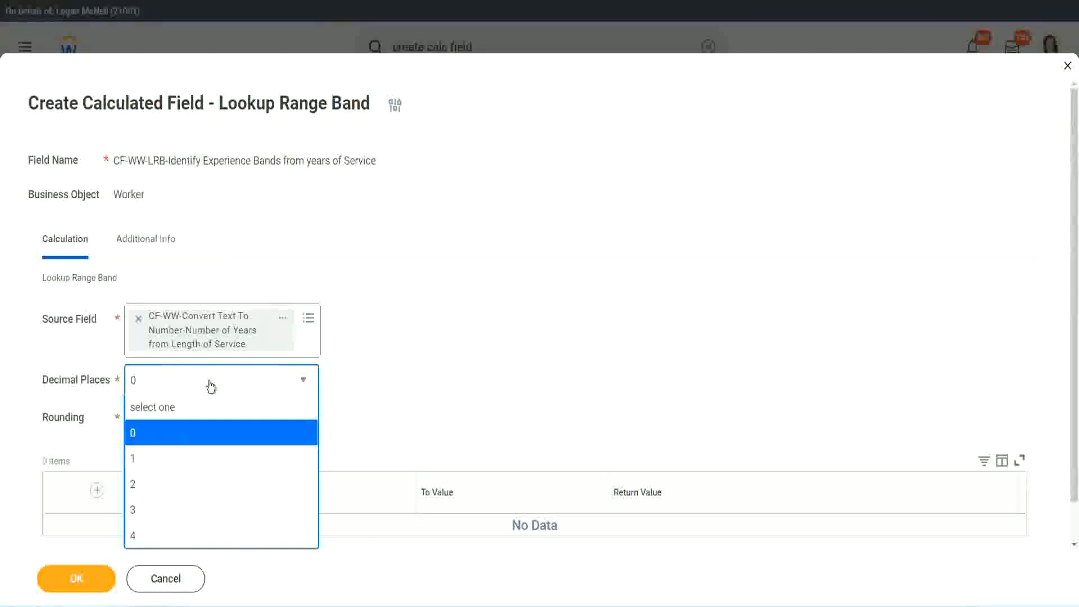
click(420, 368)
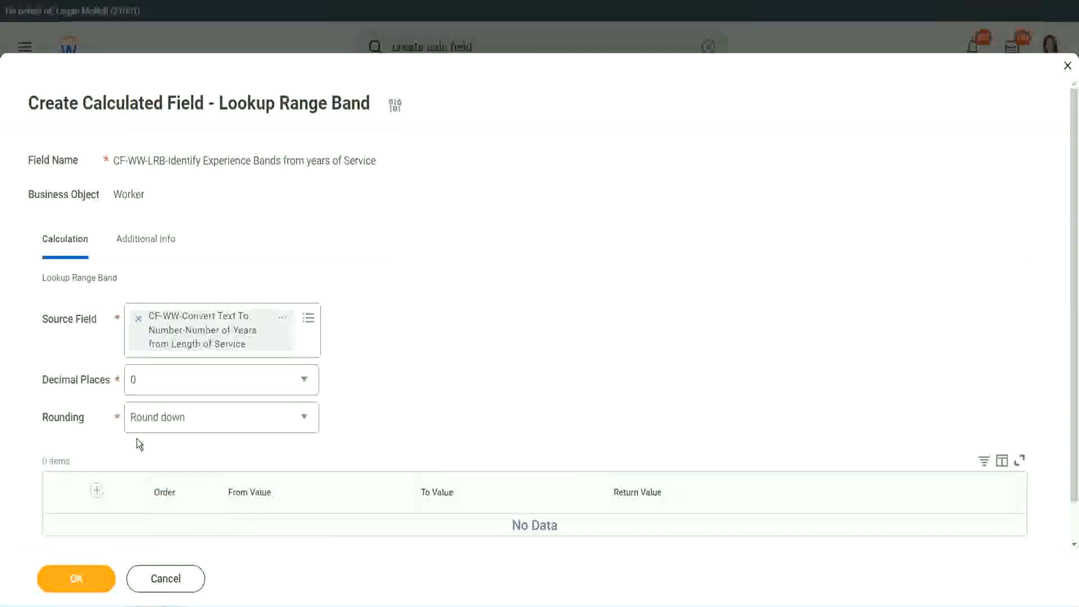
click(173, 421)
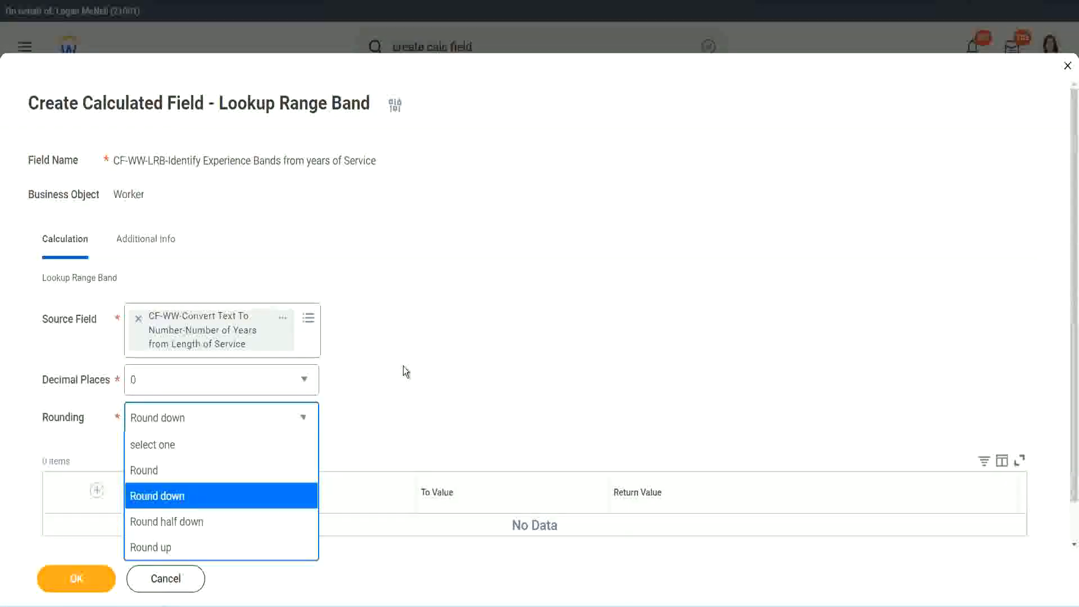
click(380, 413)
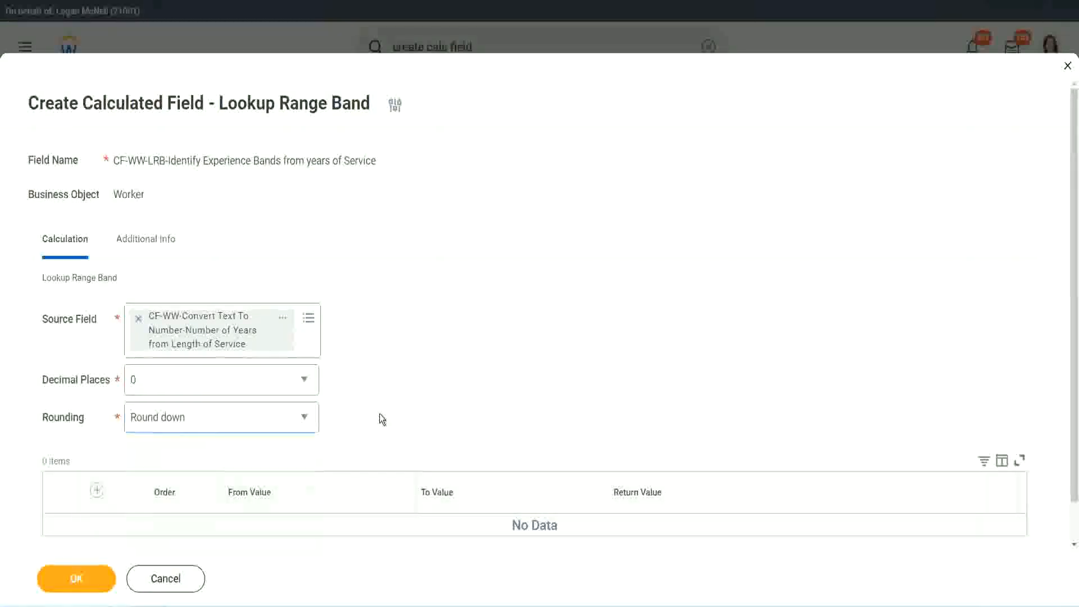
click(182, 417)
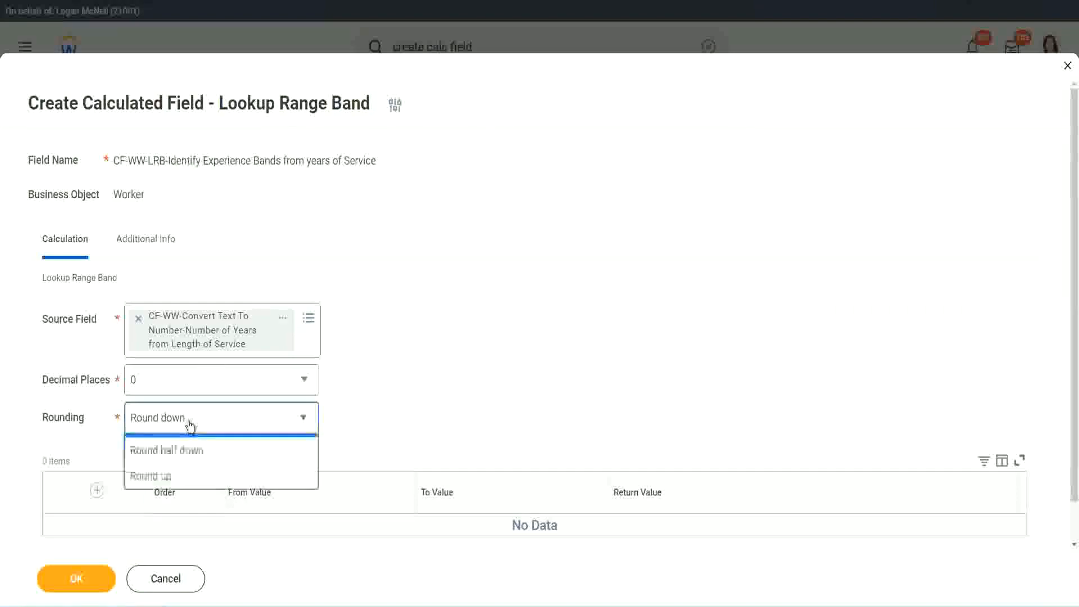
click(180, 472)
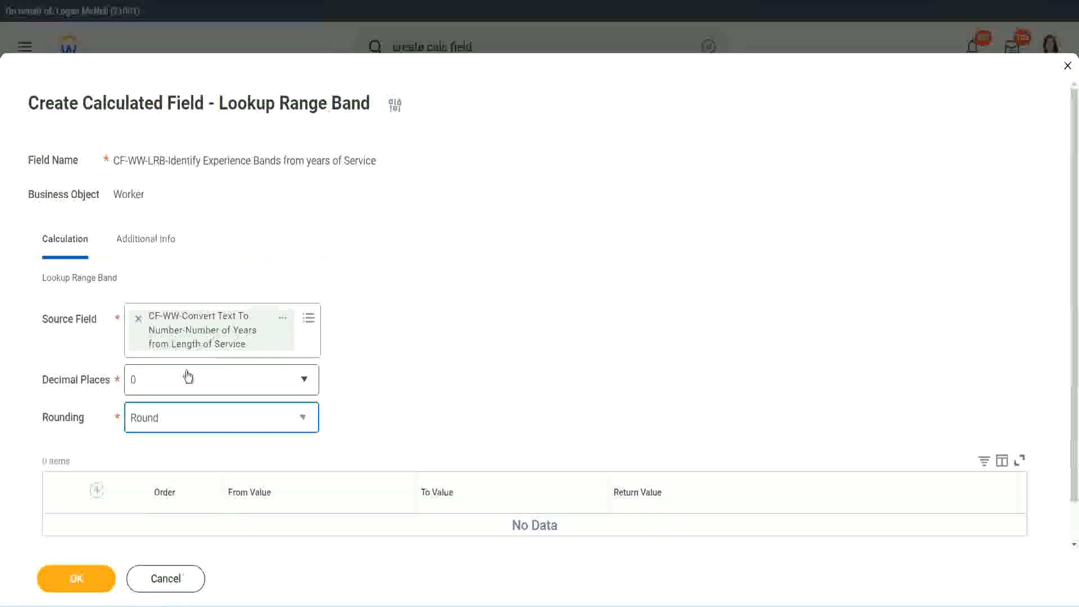
- Add a first range band from 0 to 7 with the return value Amateur
click(98, 490)
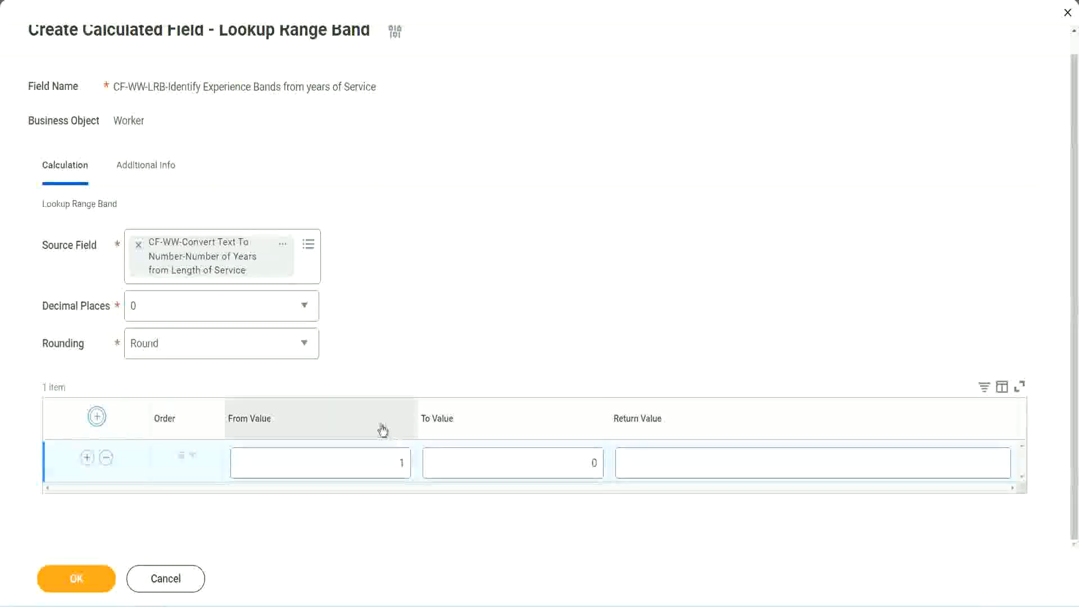
click(398, 475)
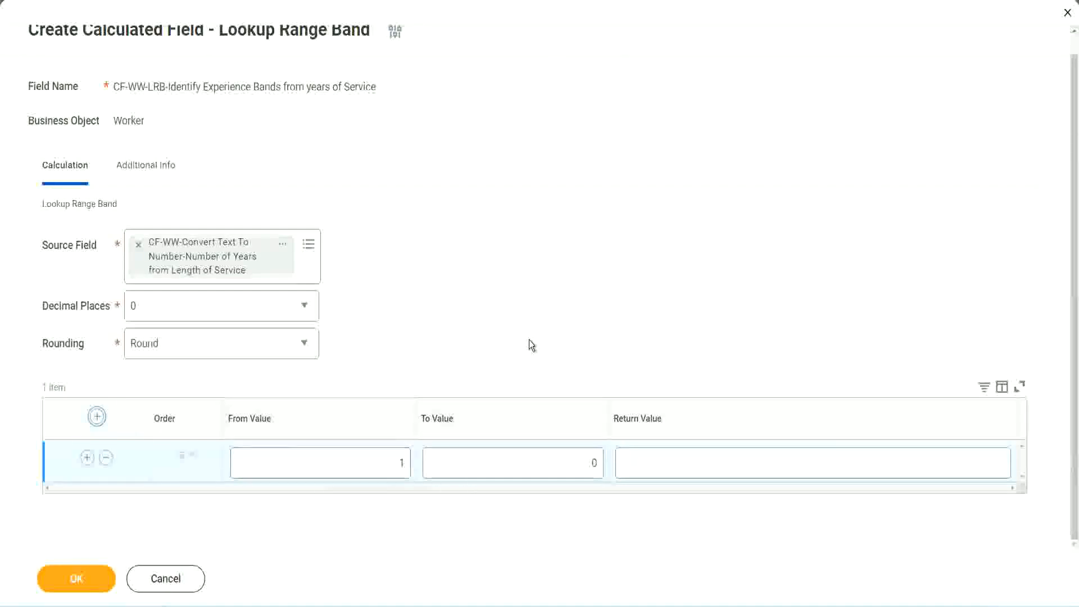
click(394, 466)
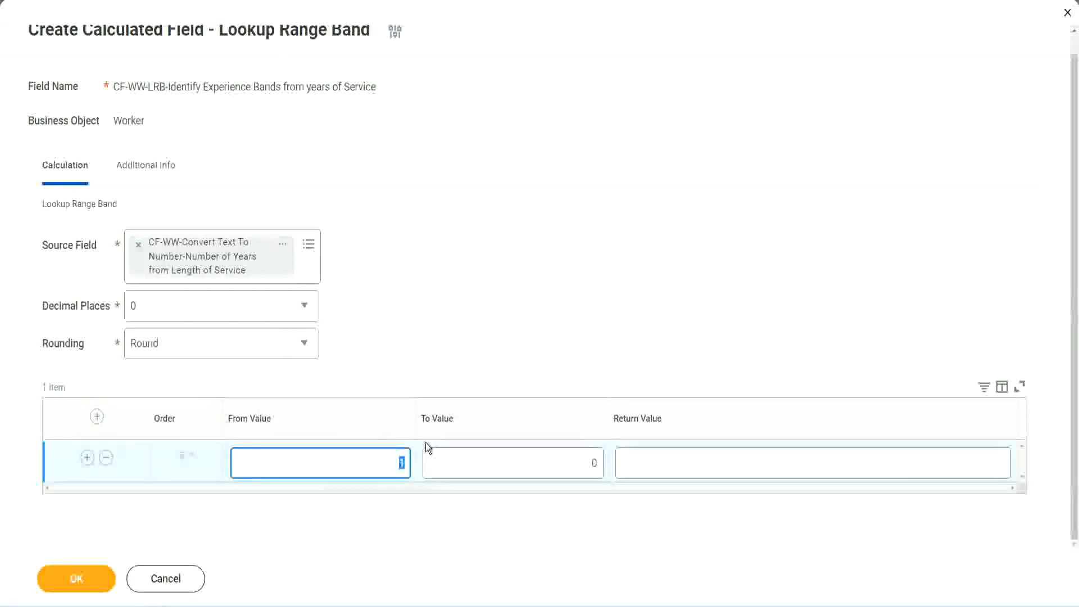
text(0)
key(Tab)
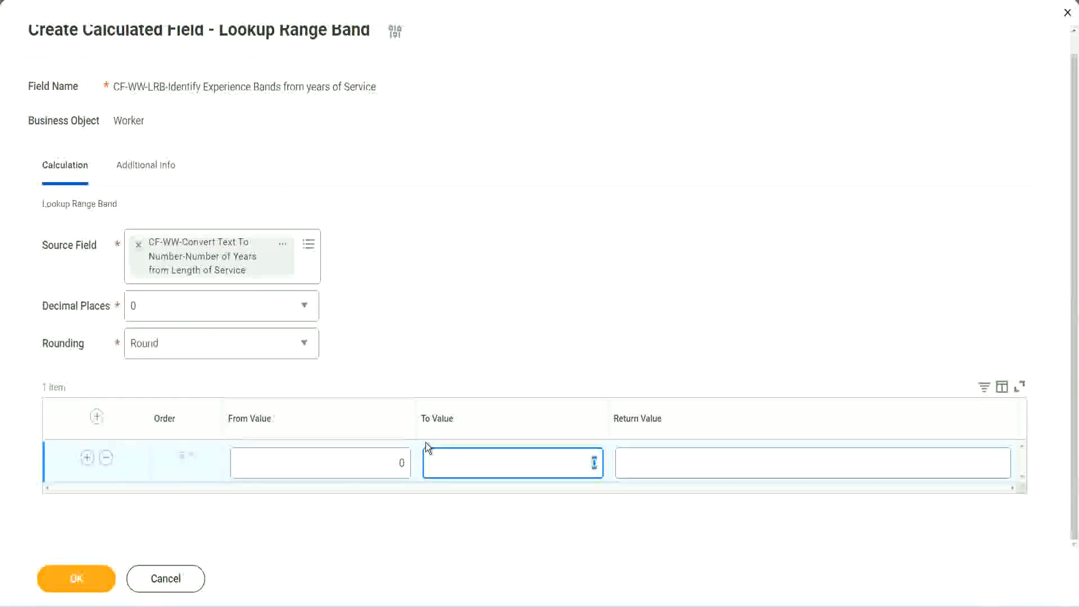
text(7)
key(Tab)
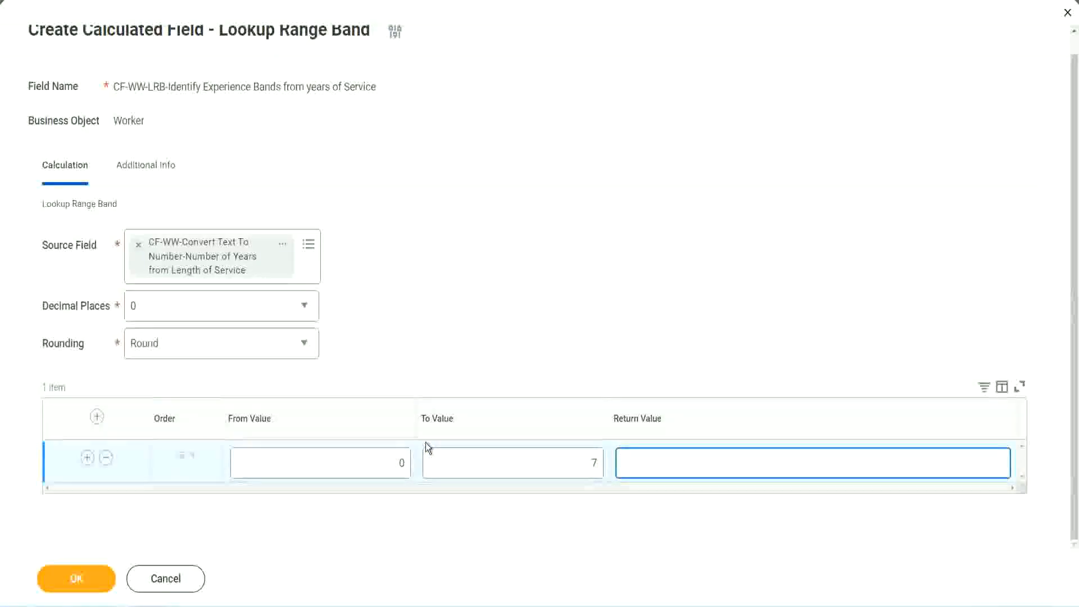
text(Amateur)
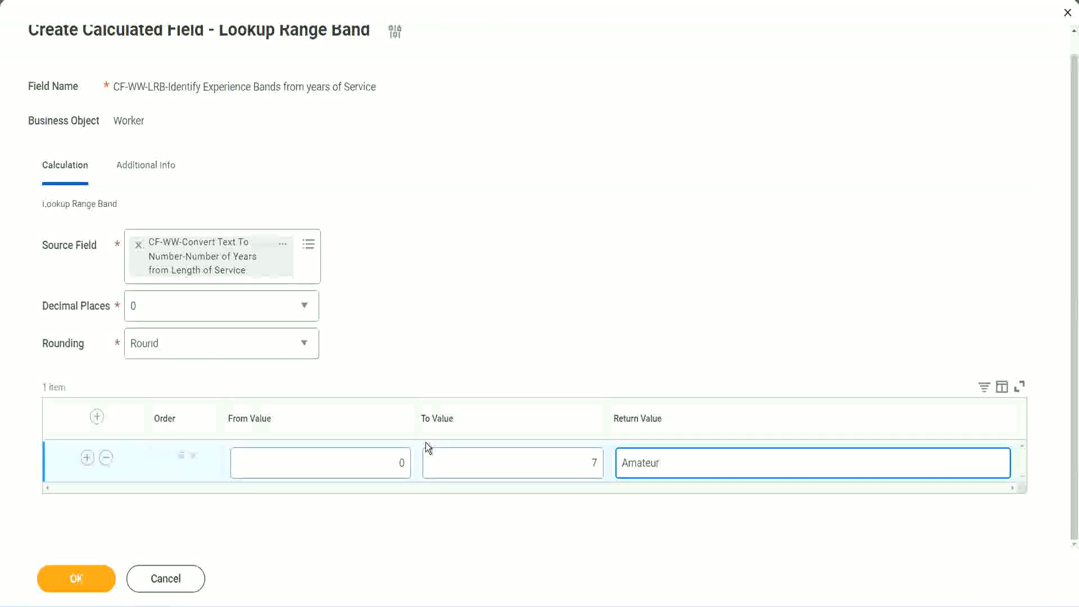
click(373, 471)
click(578, 454)
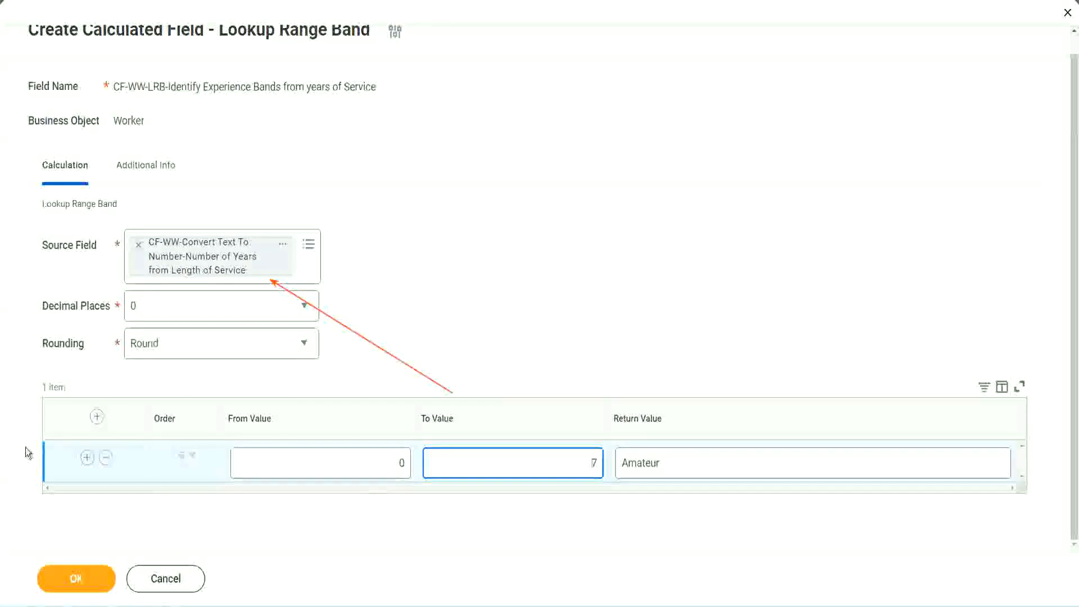
- Add a second range band from 8 to 15 with the return value Experienced
click(86, 461)
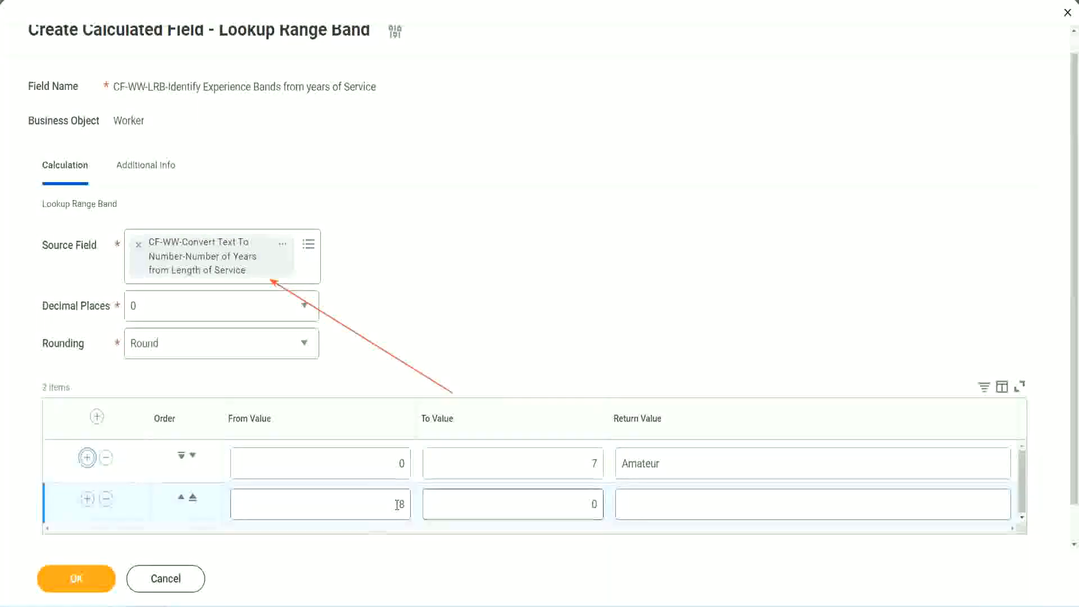
click(410, 506)
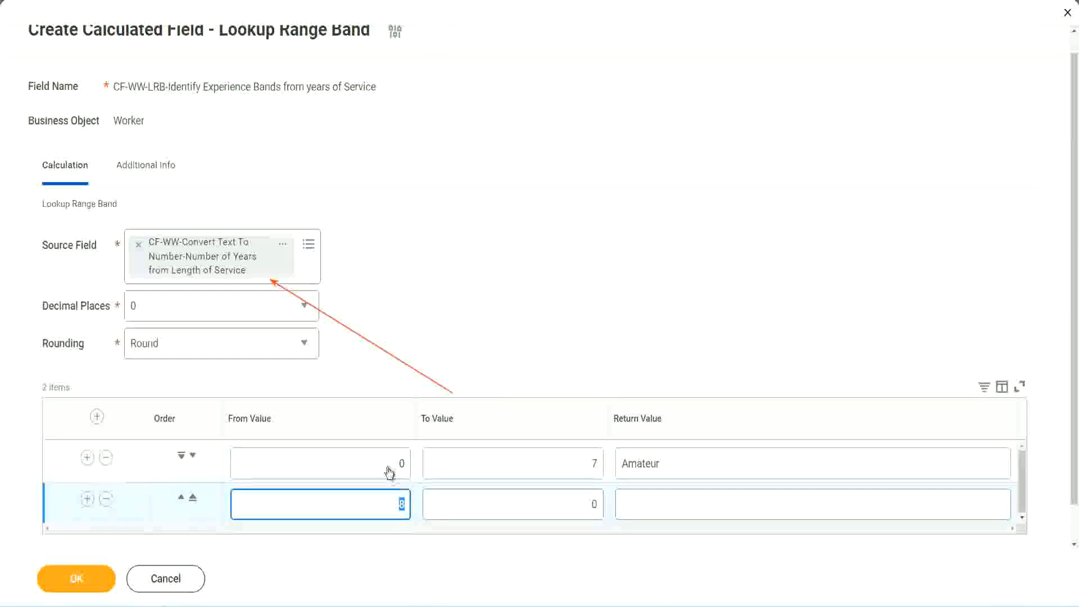
click(559, 465)
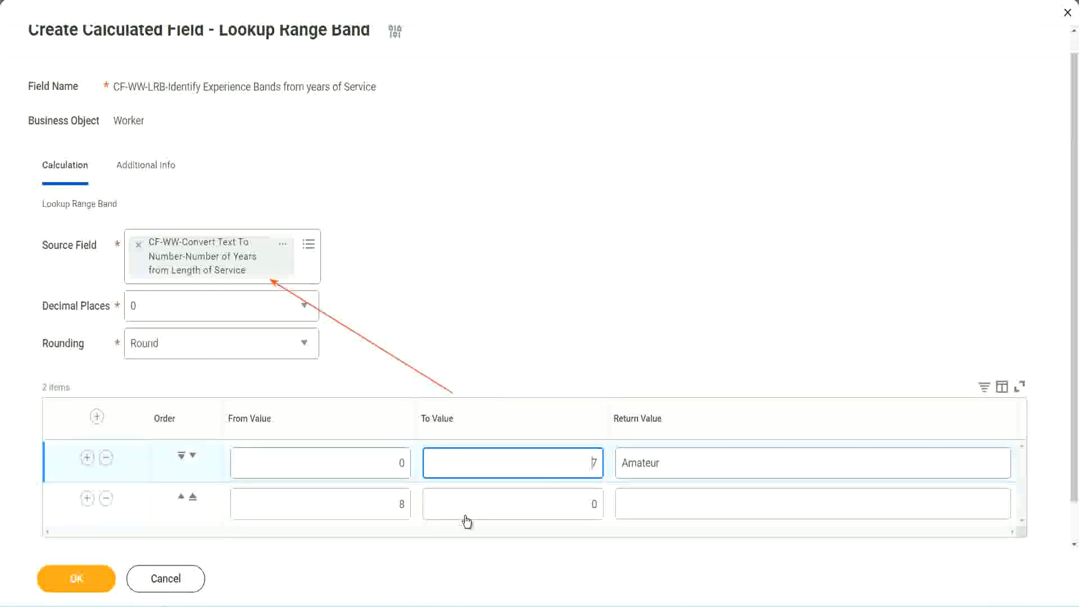
click(383, 506)
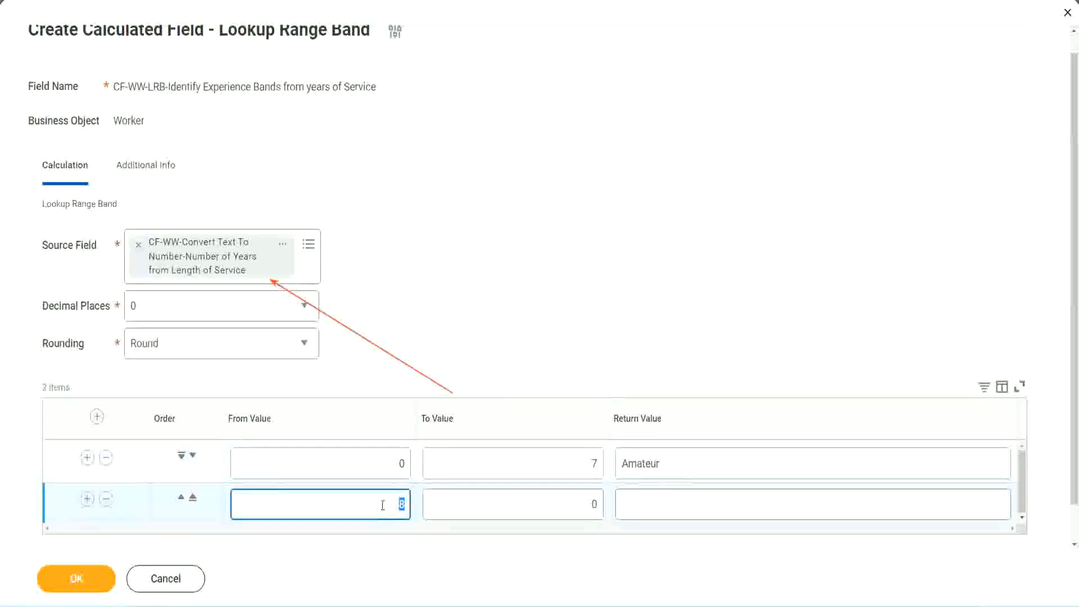
click(381, 504)
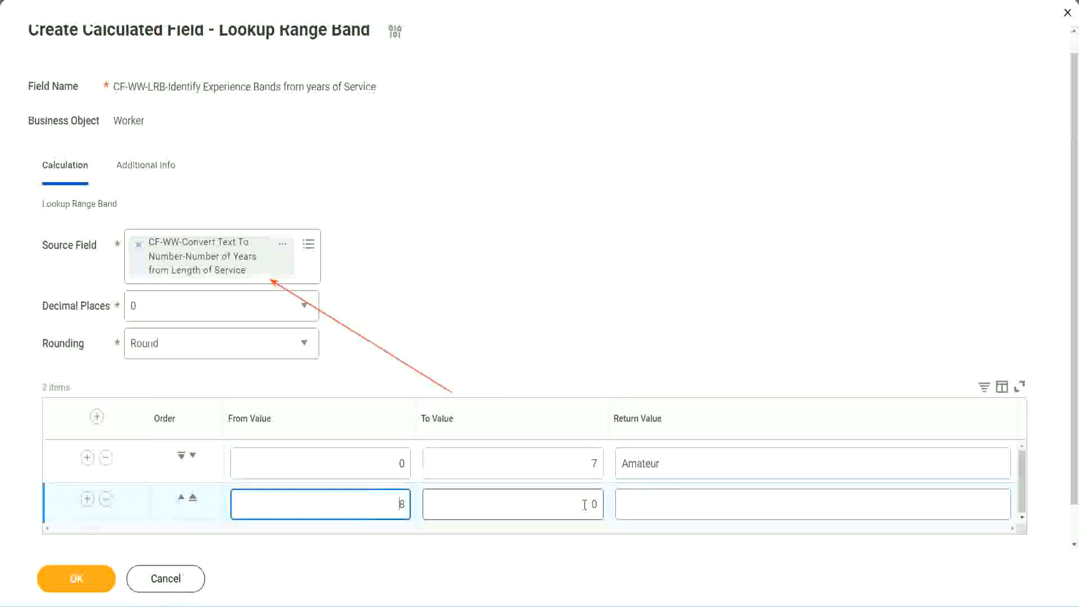
click(585, 504)
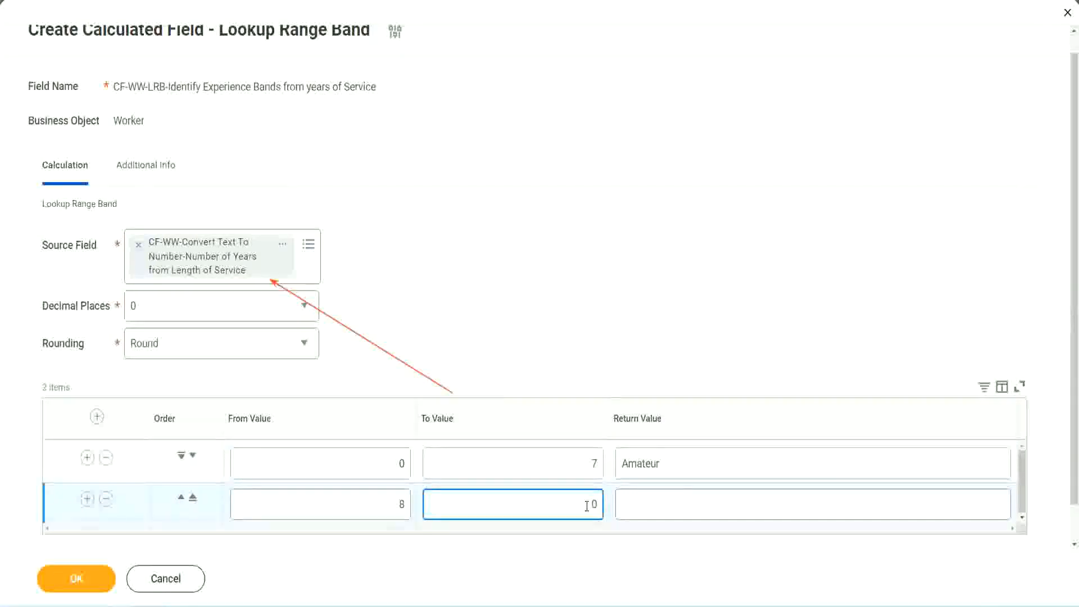
key(BackSpace)
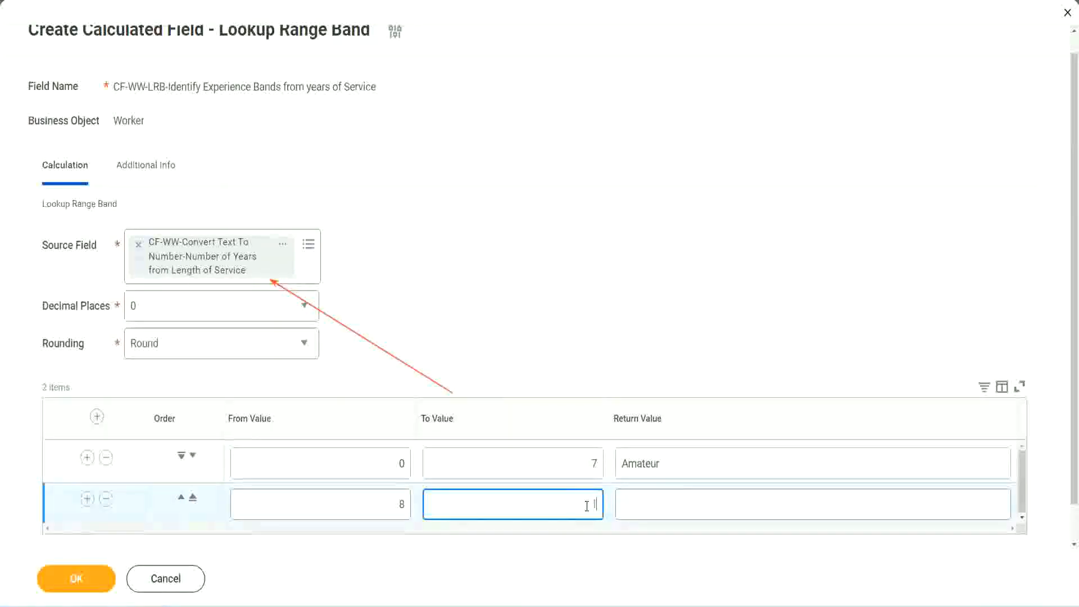
text(15)
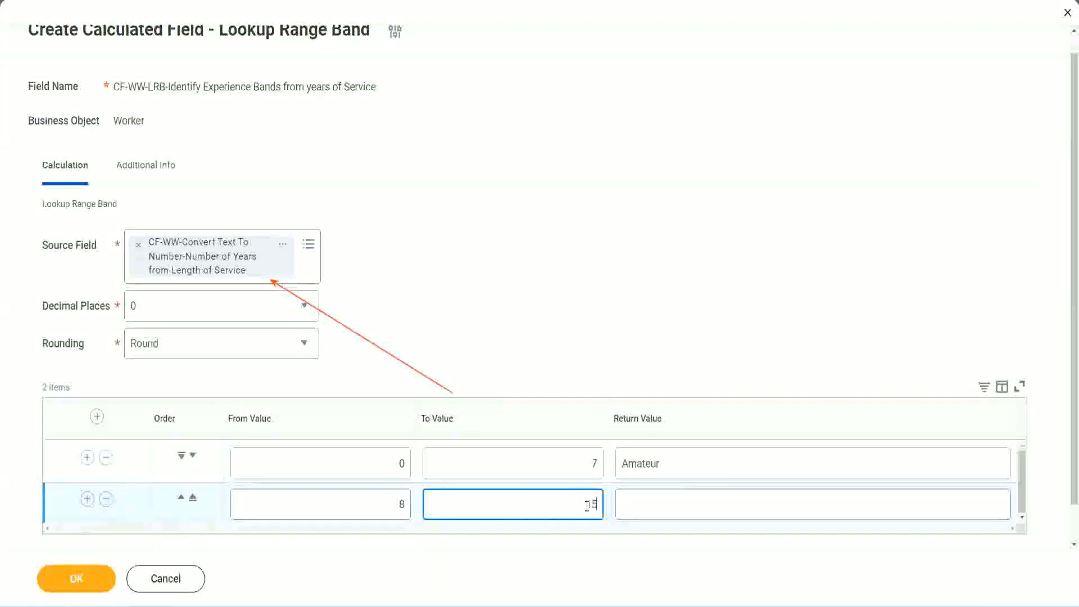
click(667, 502)
text(Ex)
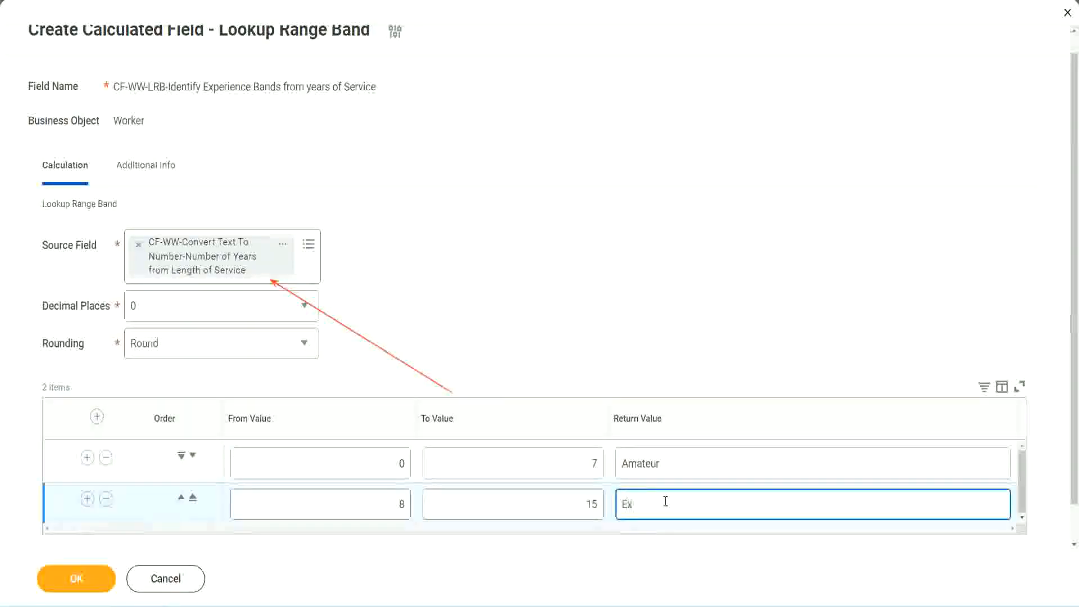
text(perienced)
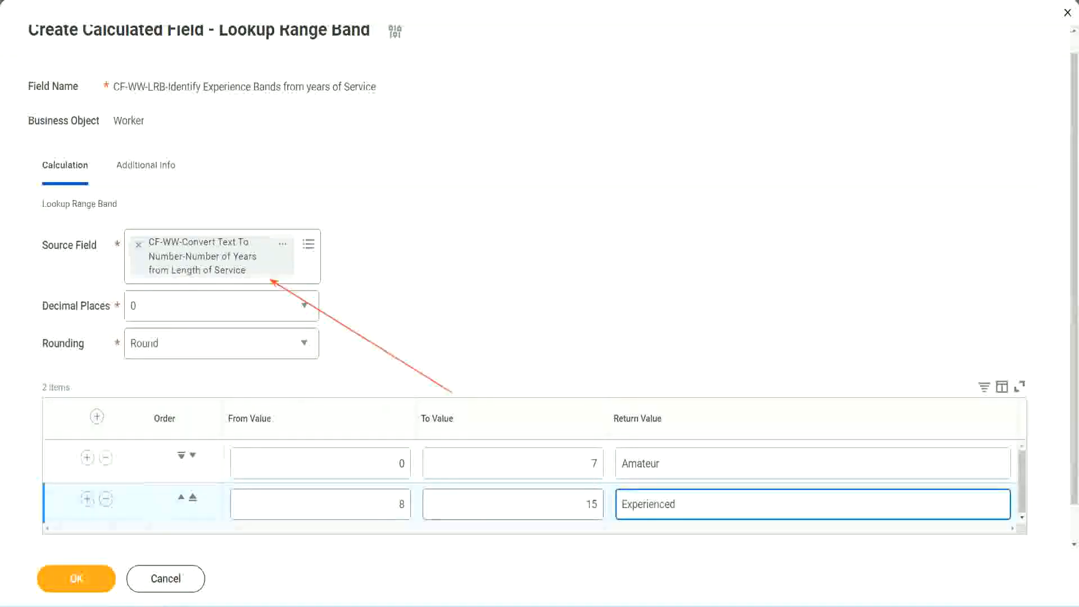
- Add a third range band from 16 to 30 with the return value Senior
click(87, 499)
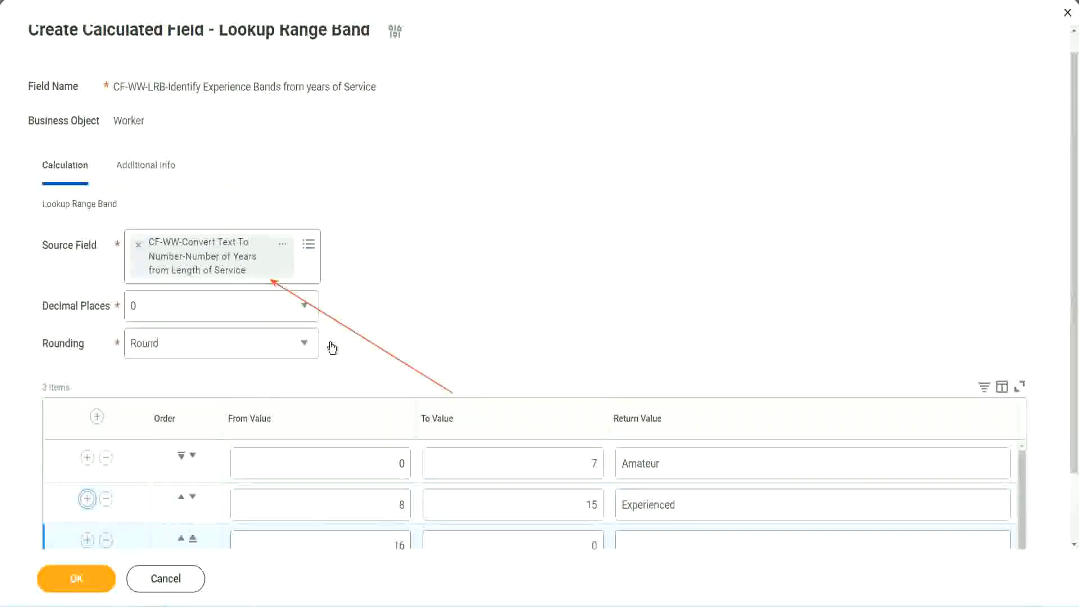
scroll(331, 348, down, 2)
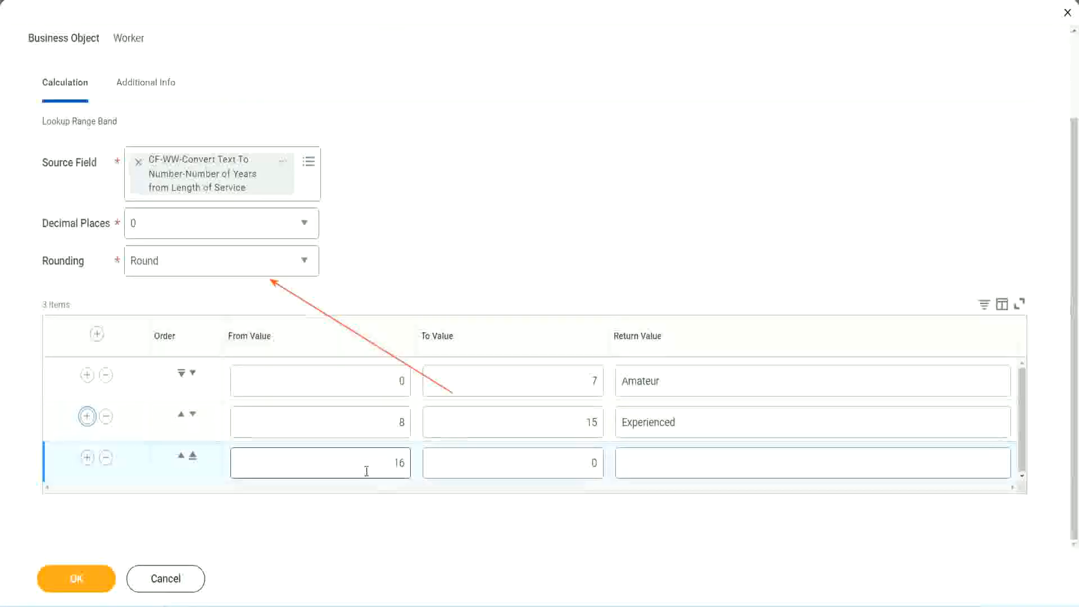
click(542, 464)
click(574, 463)
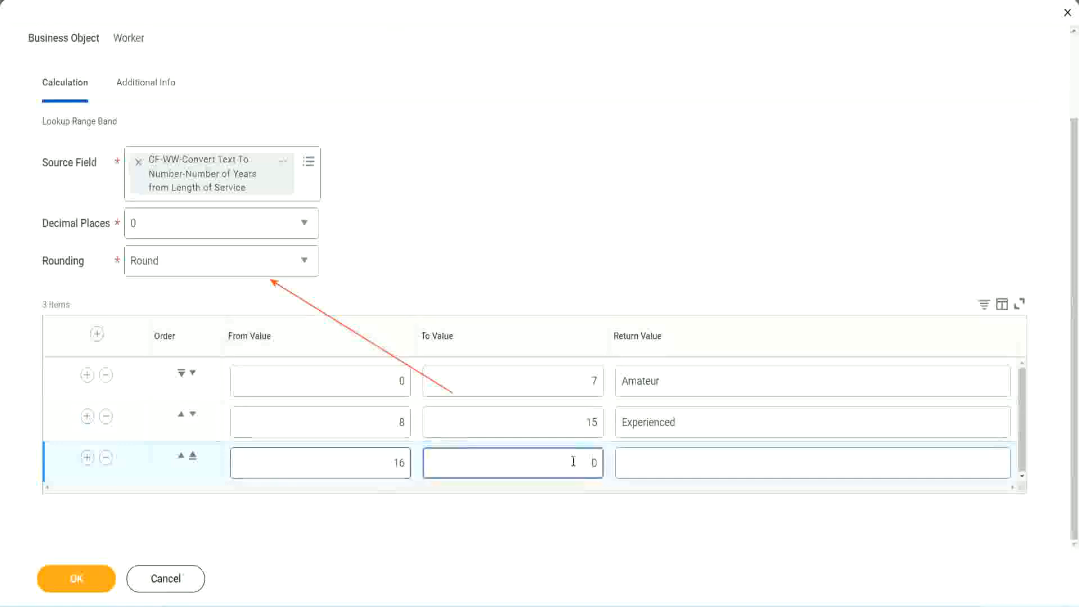
text(3)
key(Tab)
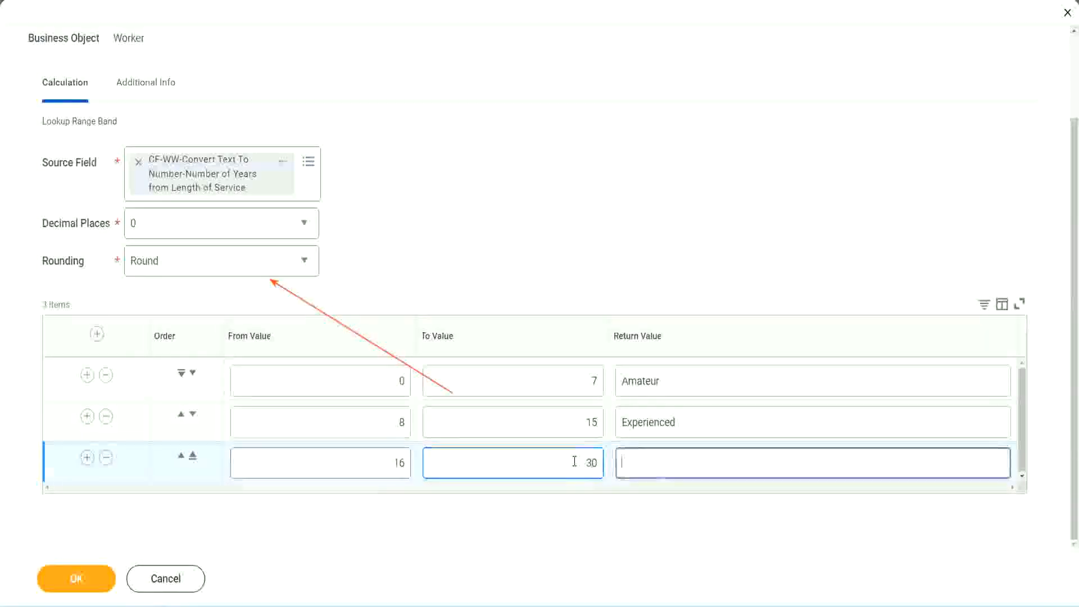
text(L)
key(BackSpace)
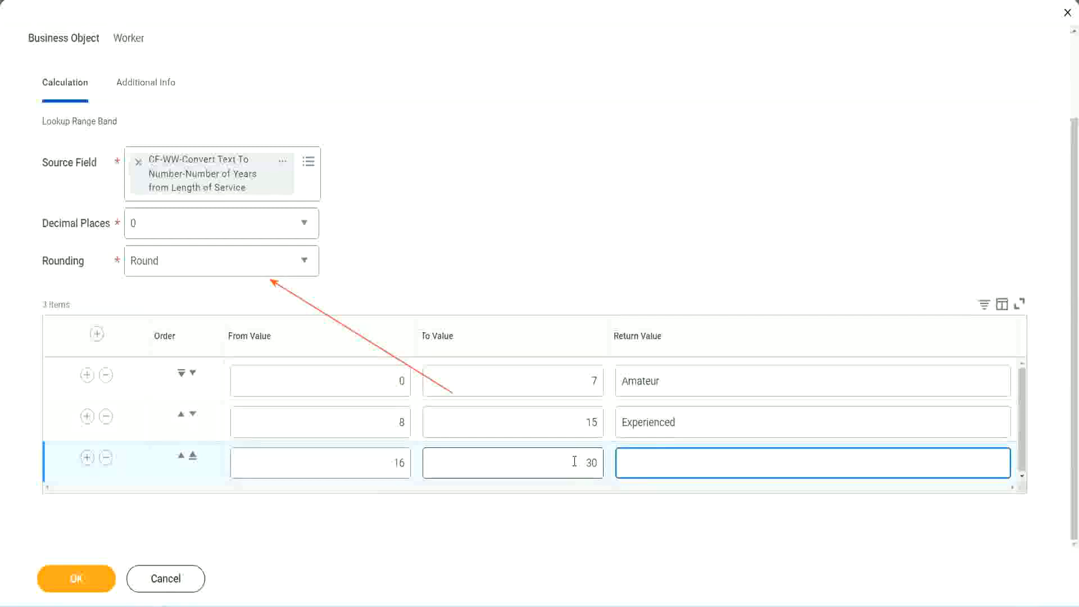
text(Senior)
- Add a fourth range band from 31 to 1000 with the return value Legend
click(87, 457)
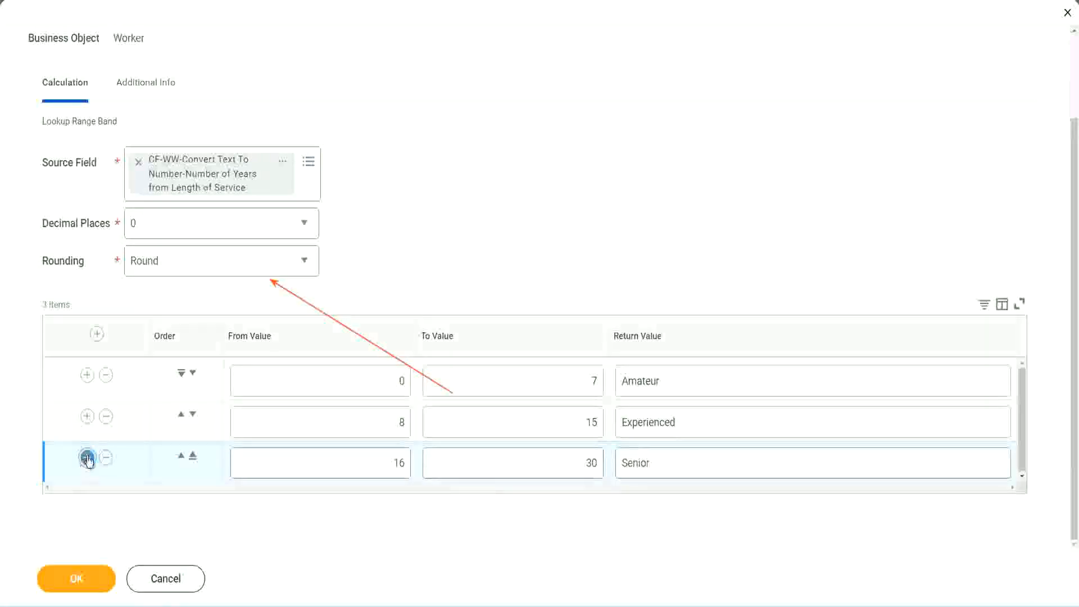
click(357, 458)
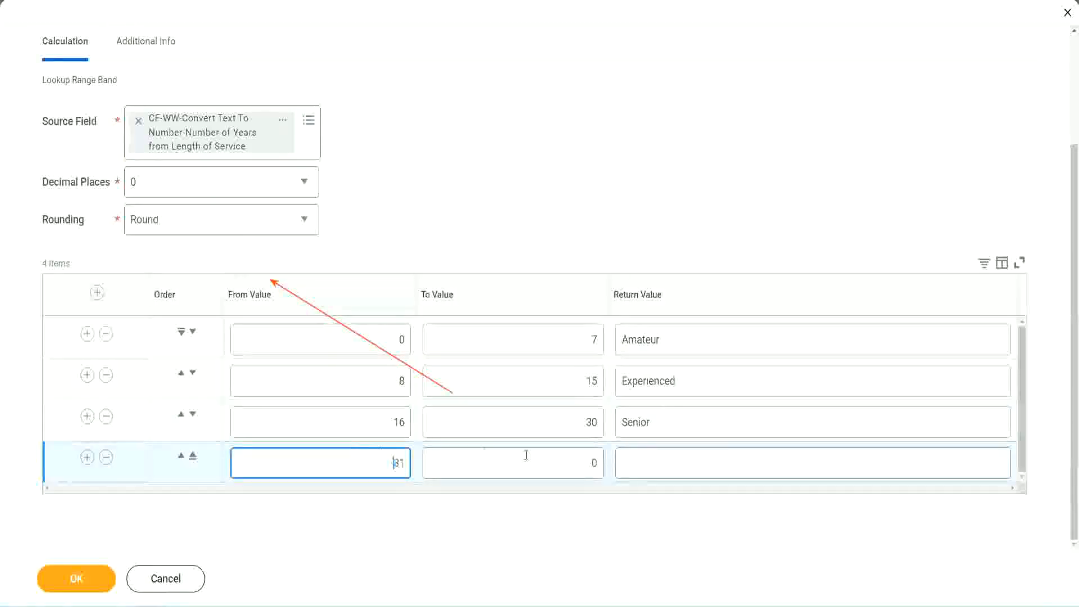
click(581, 463)
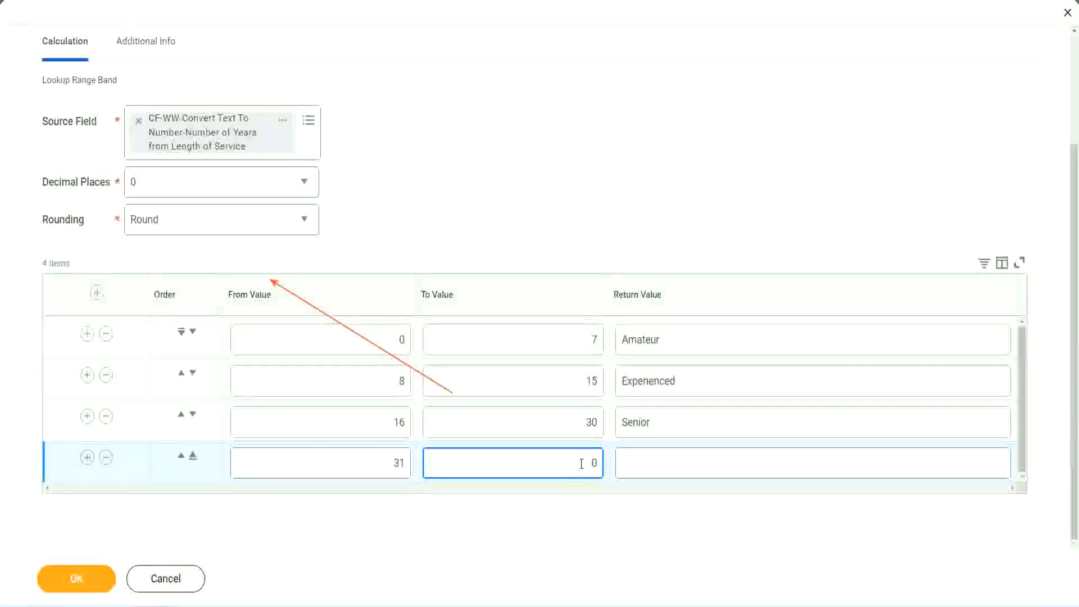
text(1000)
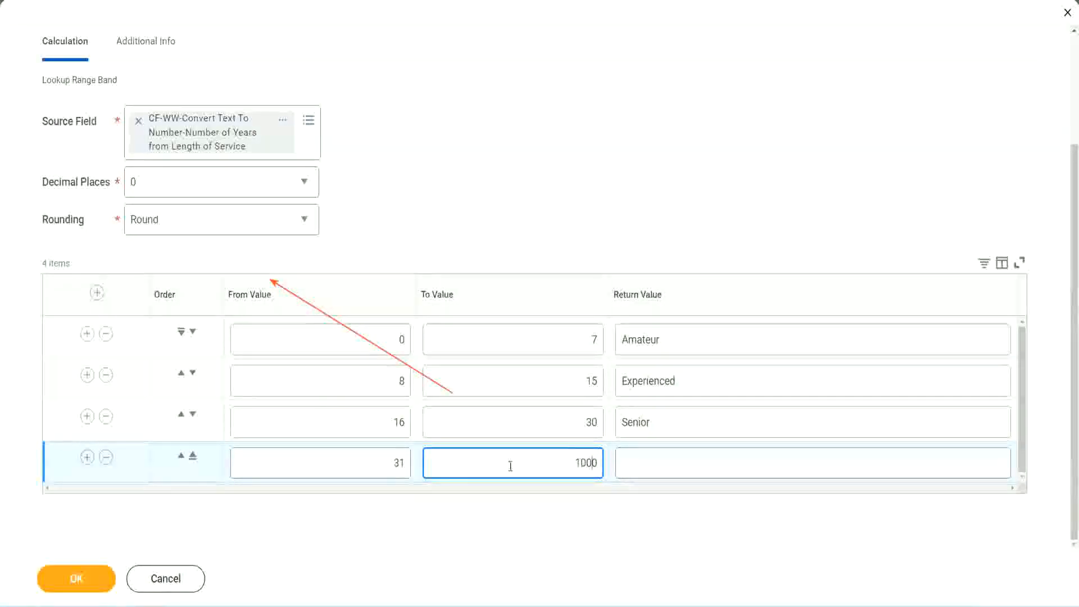
double_click(584, 463)
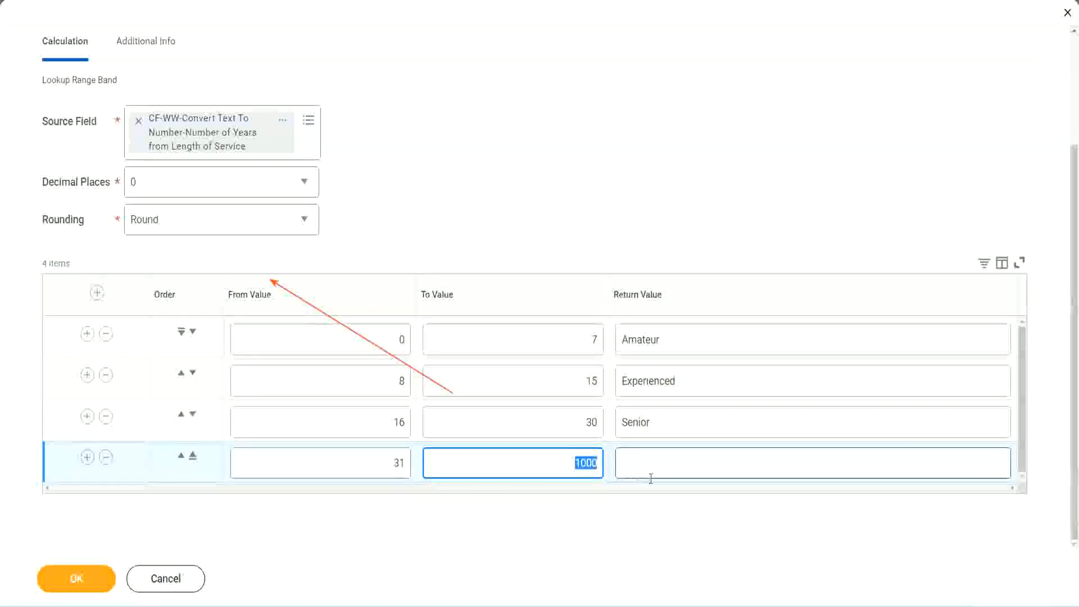
click(573, 461)
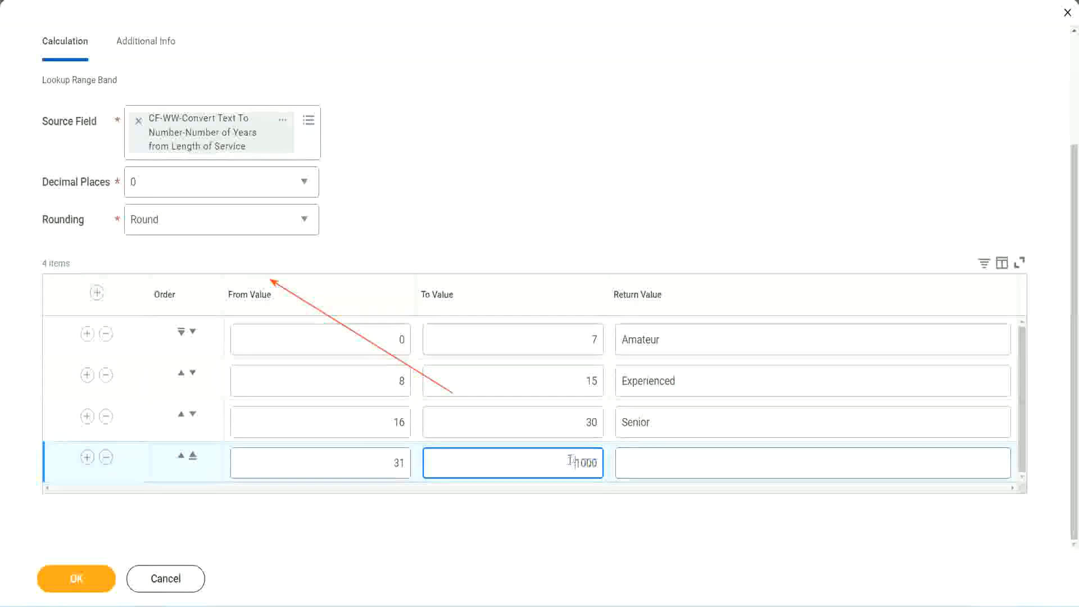
double_click(601, 461)
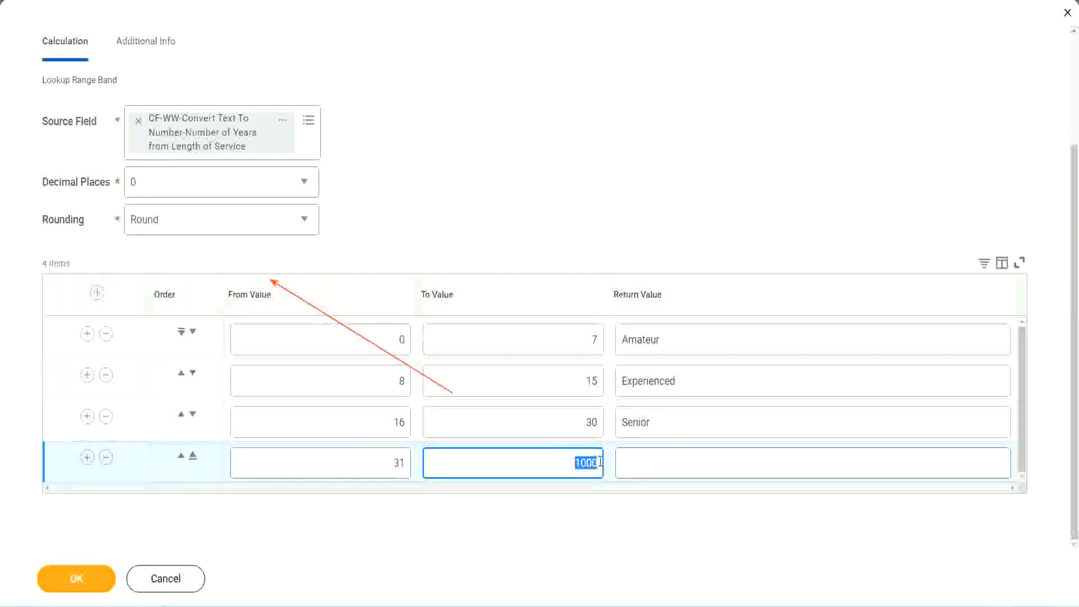
click(673, 464)
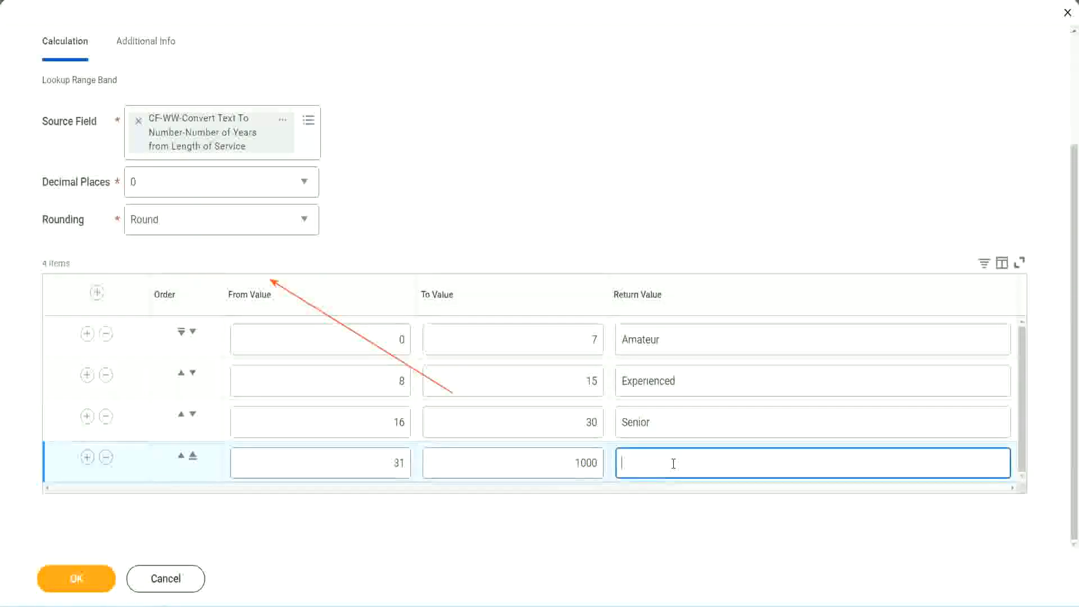
text(Legend)
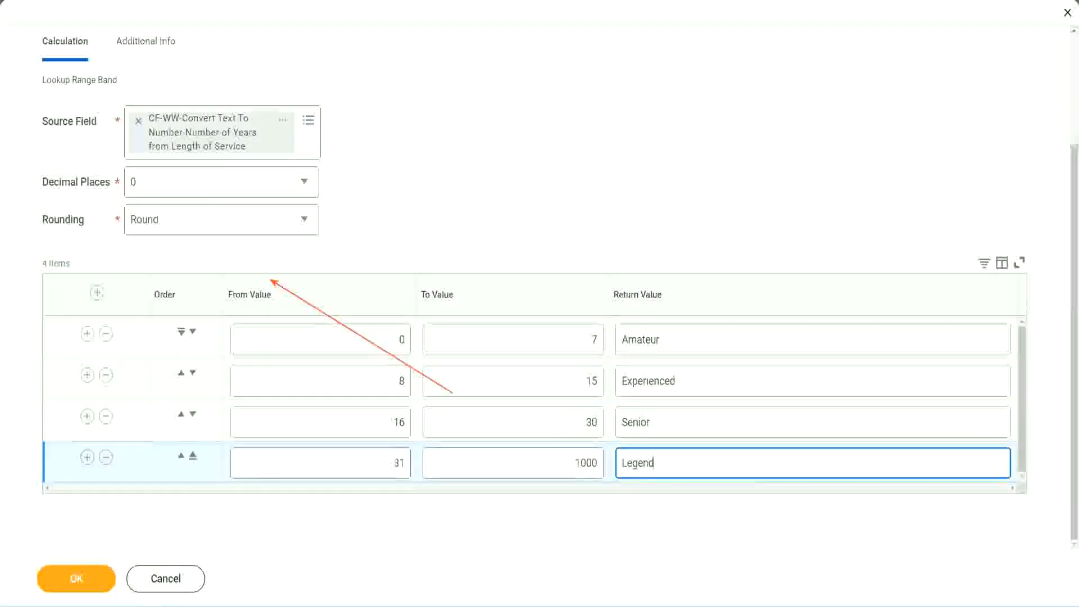
click(506, 190)
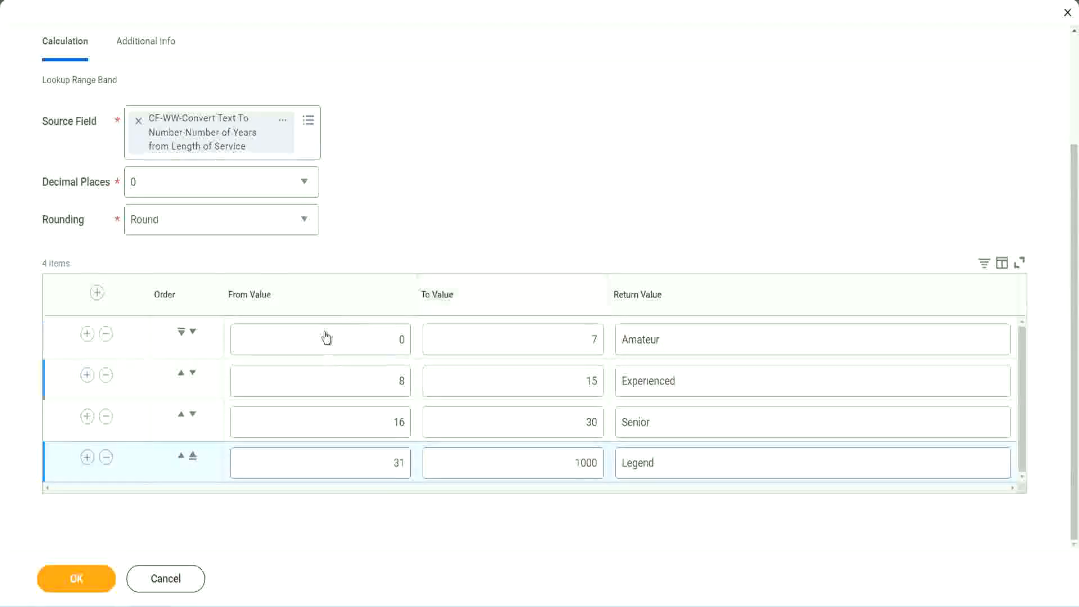
- Review the from, to and return values of the range bands
click(699, 339)
click(698, 382)
click(682, 430)
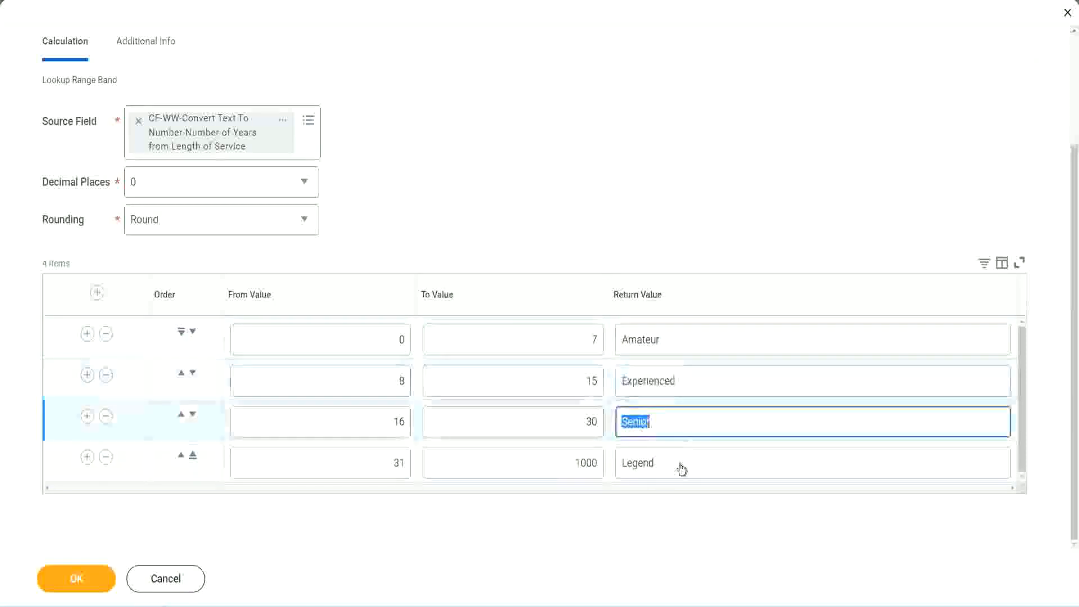
click(681, 464)
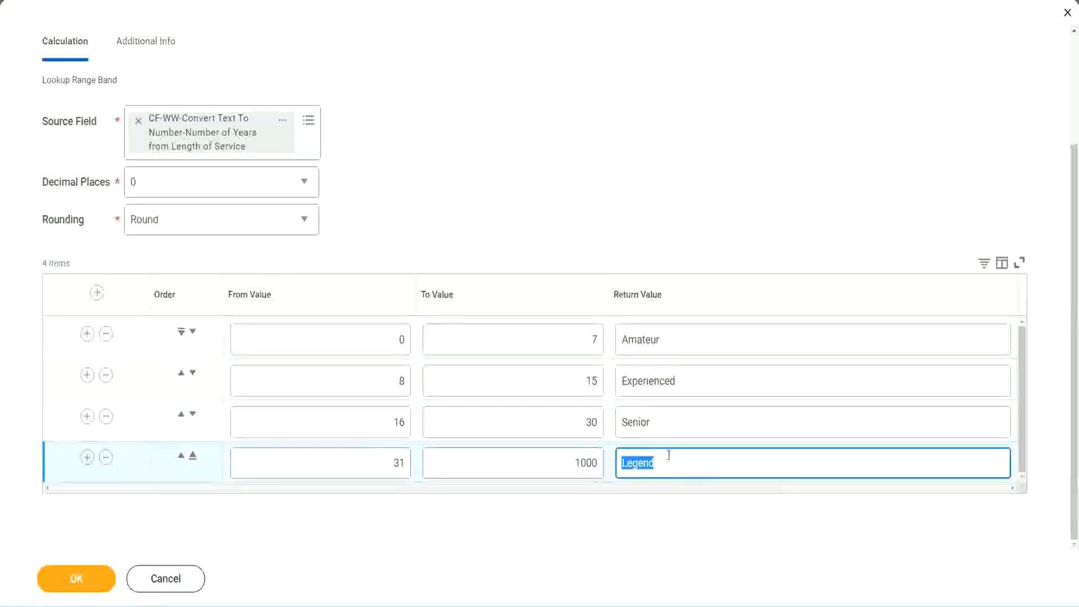
click(346, 342)
click(553, 332)
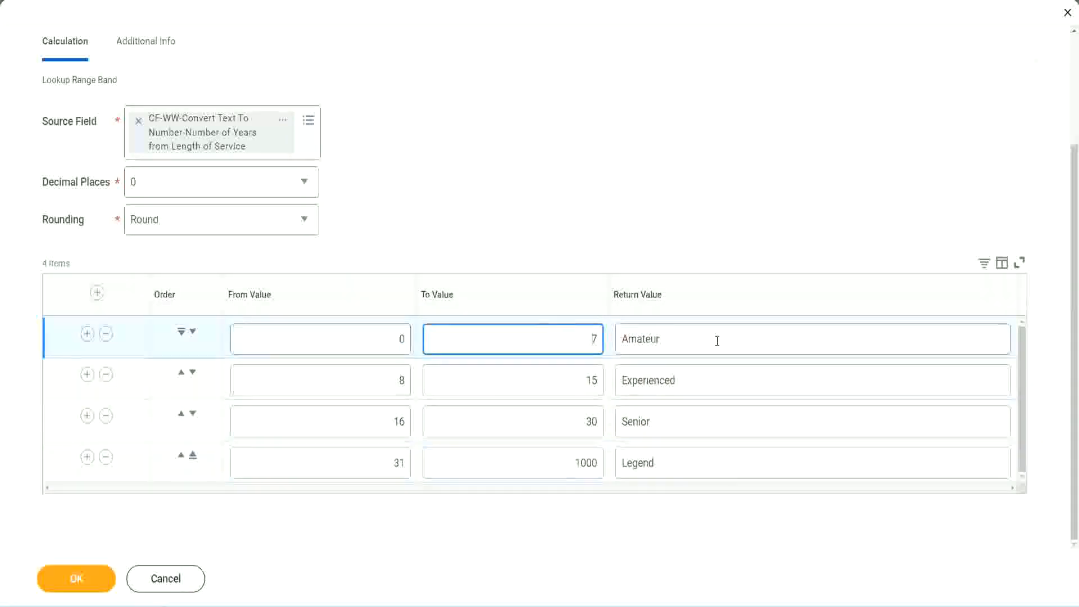
click(715, 340)
click(699, 380)
click(686, 430)
click(678, 463)
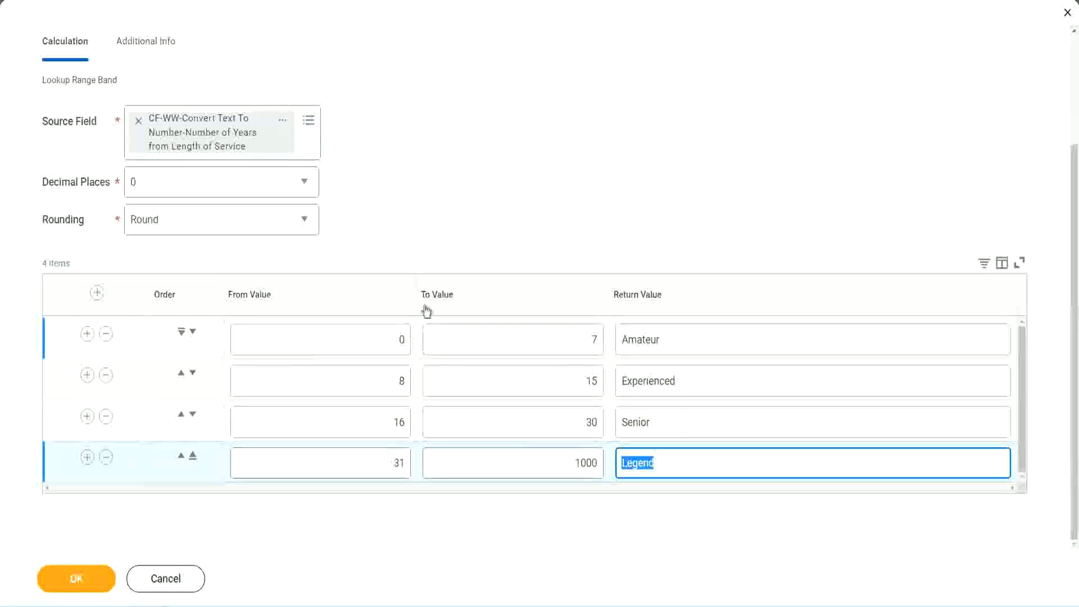
click(500, 236)
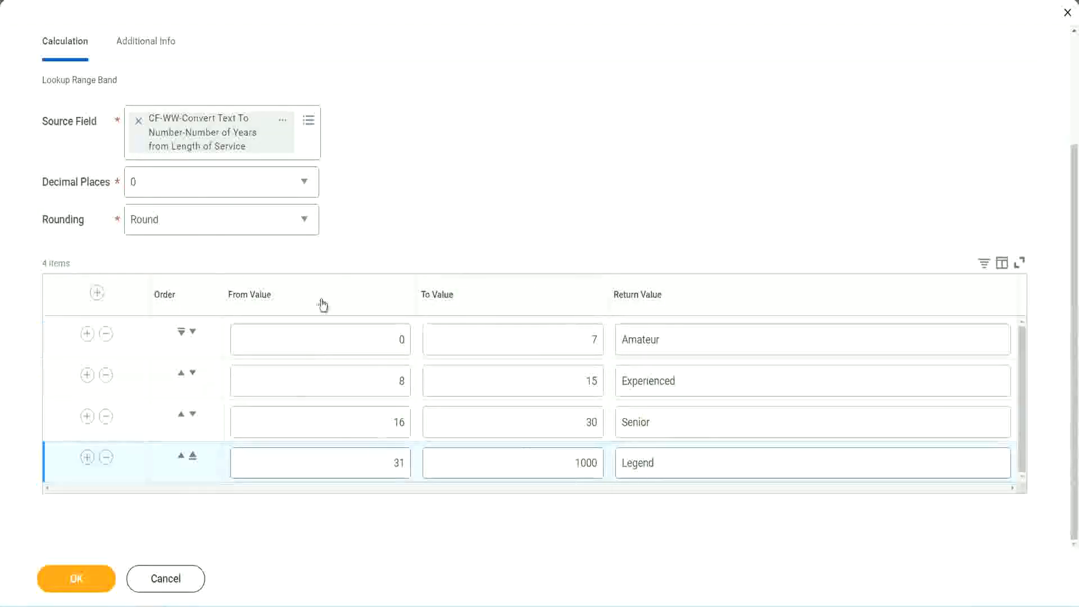
- Save the Lookup Range Band calculated field and copy its name from the save confirmation
click(75, 577)
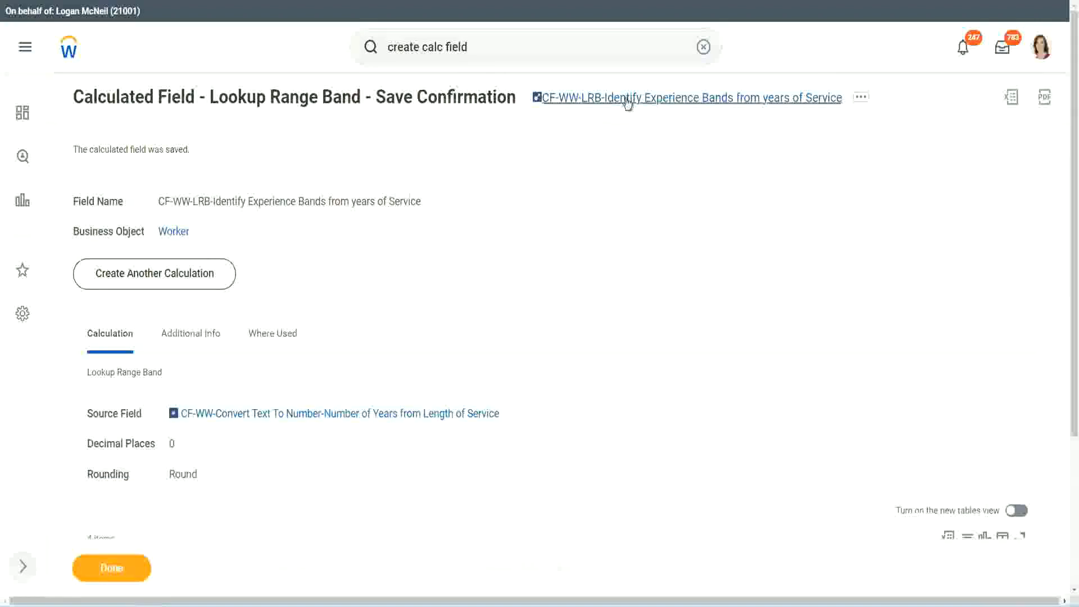
right_click(625, 101)
click(639, 162)
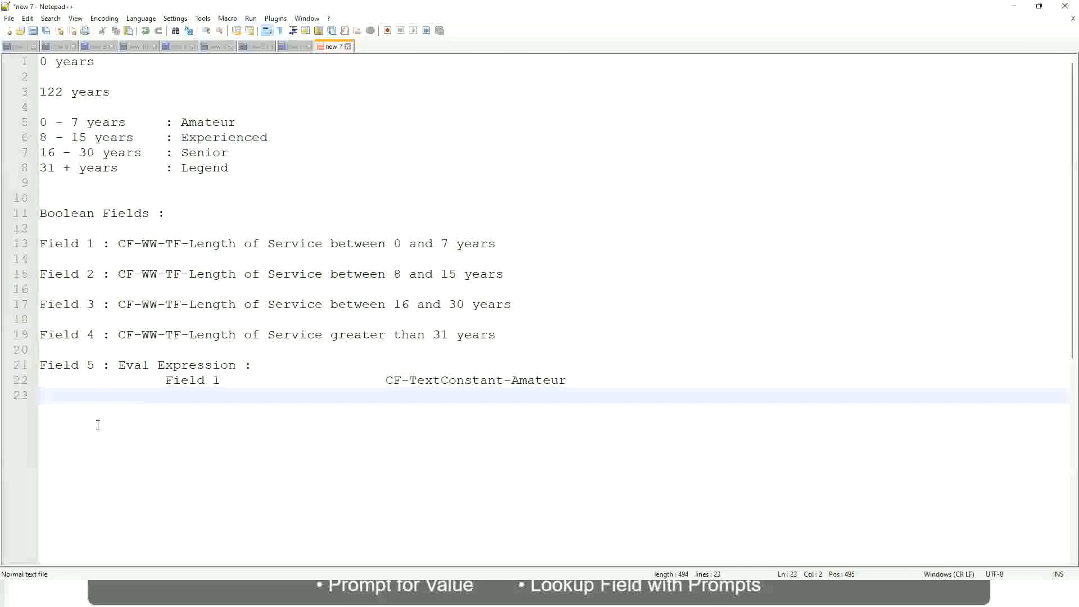
- Leave blank lines below the Field 1 row of the notes and enter the lower amount 10,000 USD
key(Return)
key(Return)
key(Return)
key(Left)
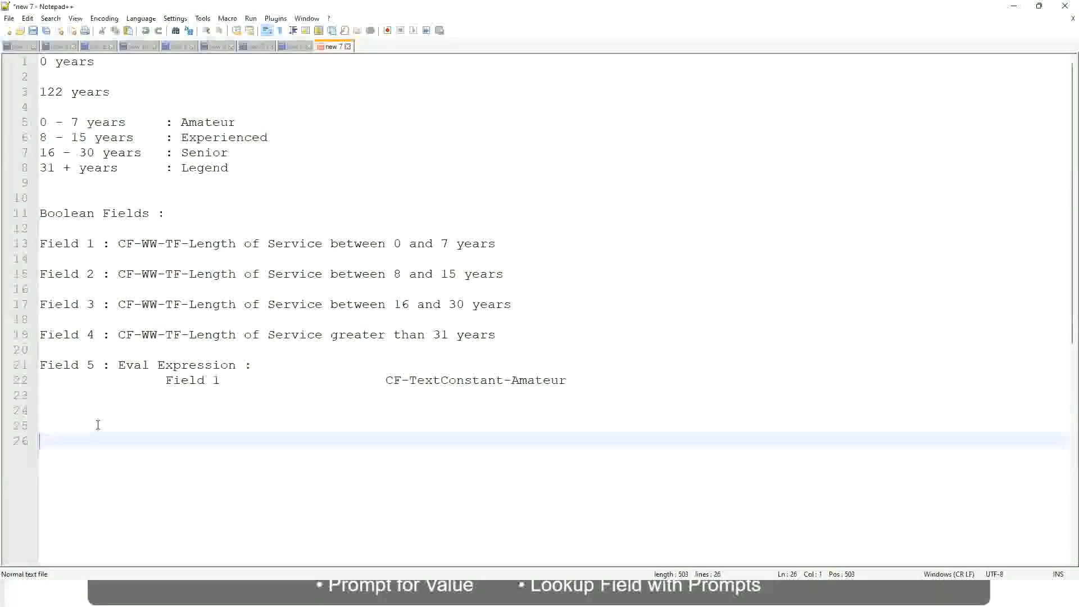
text(10,000 USD)
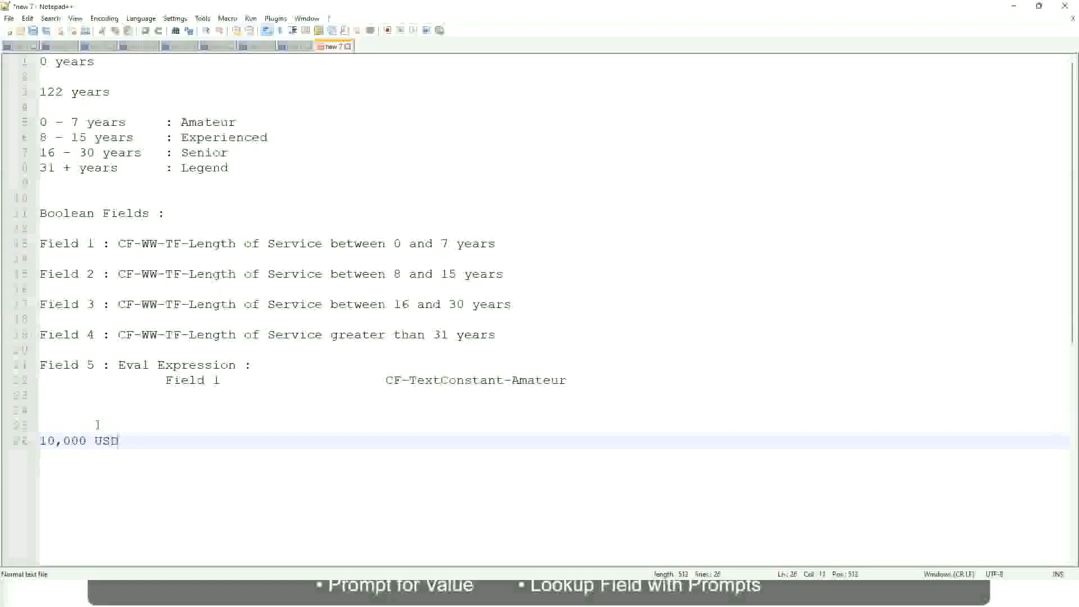
- Add the upper amount 1,000,000 USD on the same line, spaced well apart from 10,000 USD
key(Tab)
key(Tab)
key(Tab)
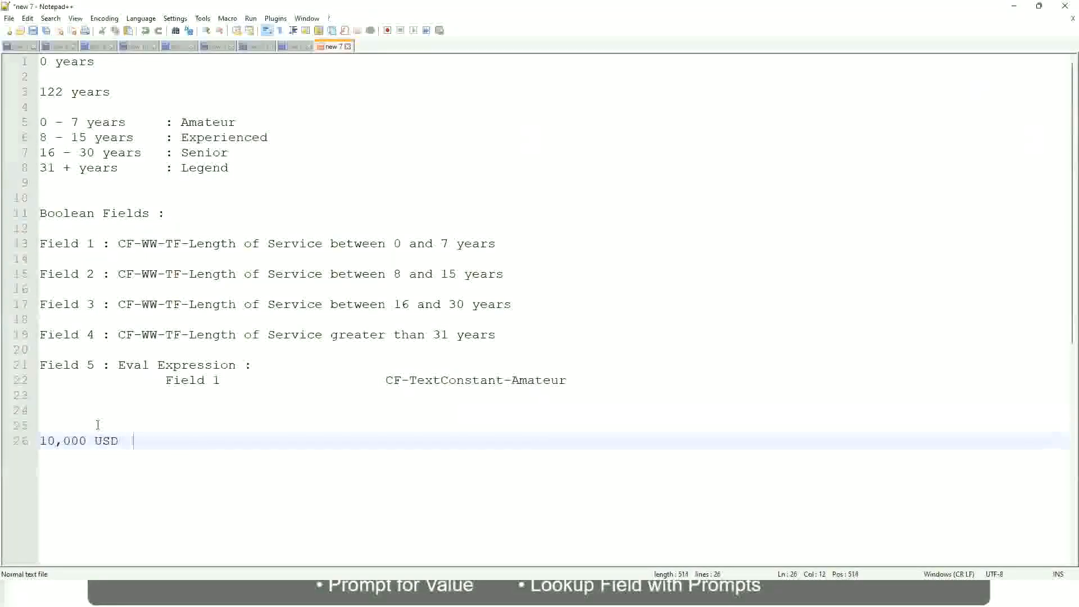
key(Tab)
key(Tab)
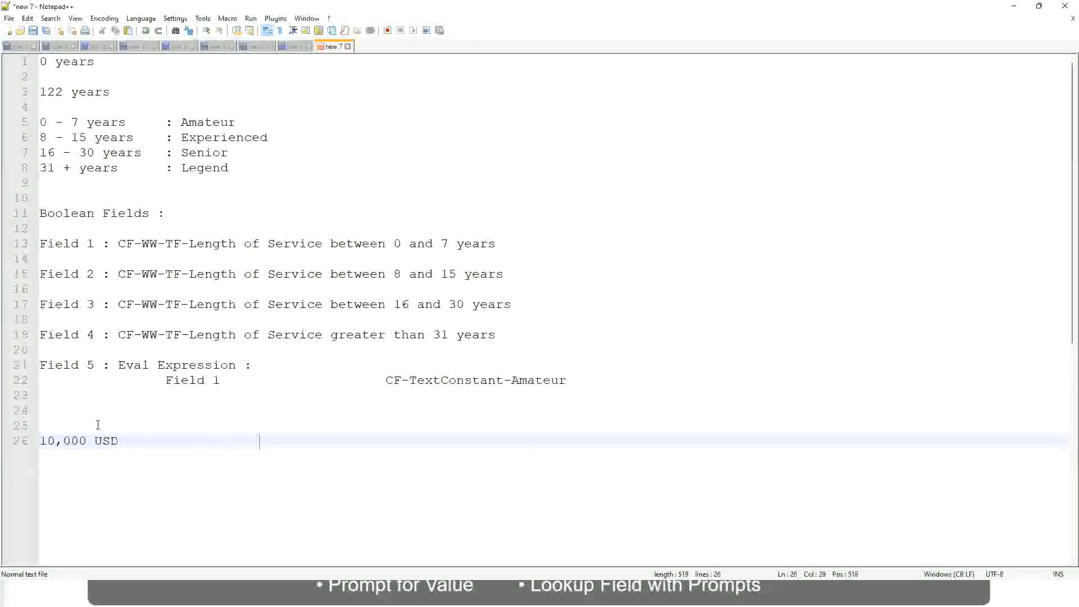
text(1,000,000)
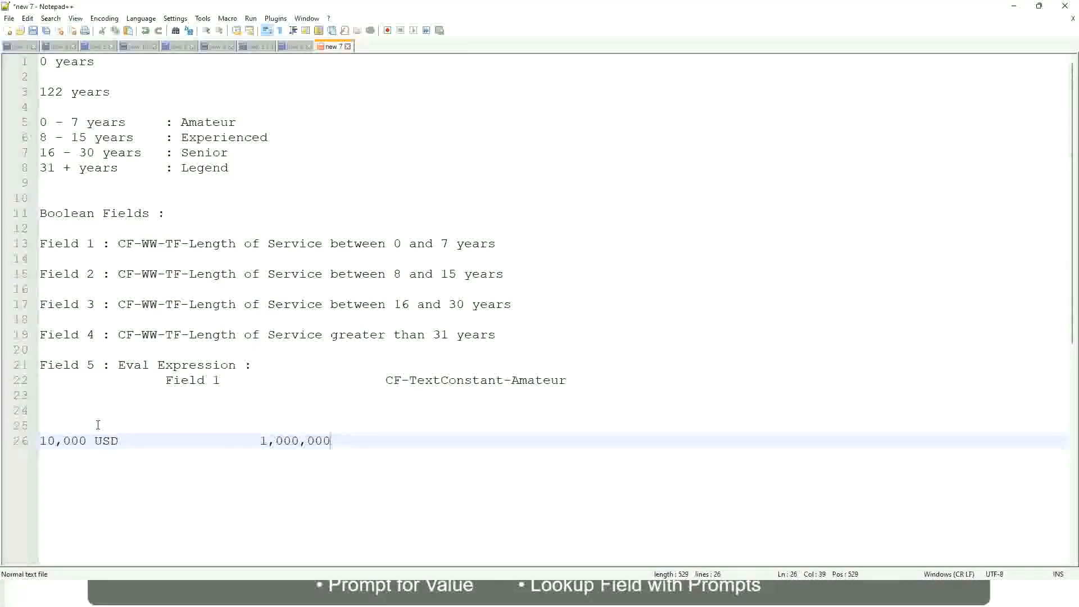
key(Left)
key(Left)
key(Left)
key(Left)
key(Left)
key(Left)
key(Left)
key(Left)
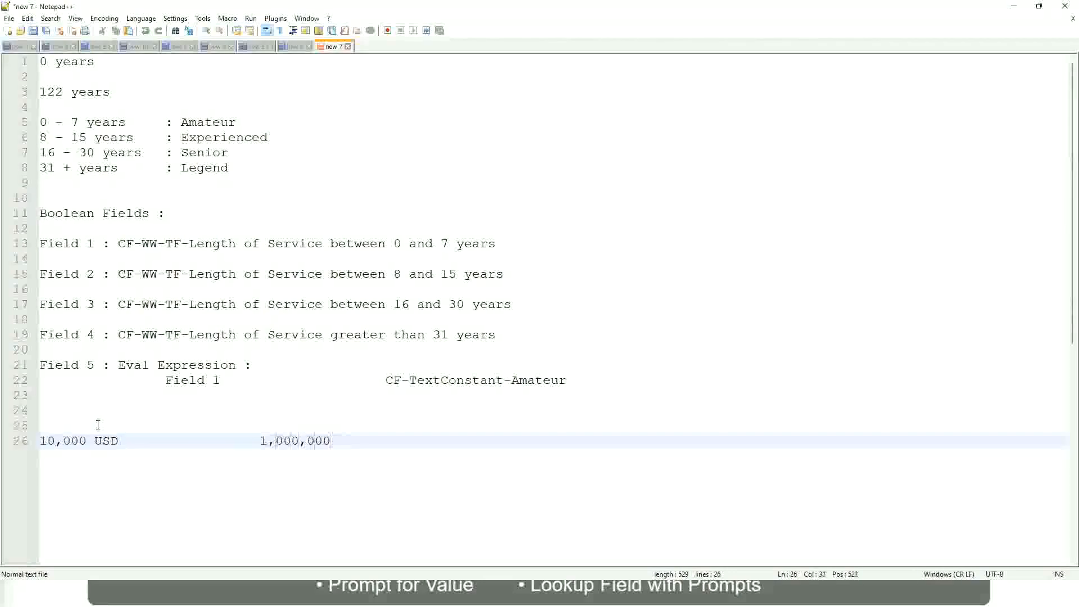
key(Right)
key(Right)
key(Right)
key(Right)
key(Right)
key(Right)
key(Right)
key(Right)
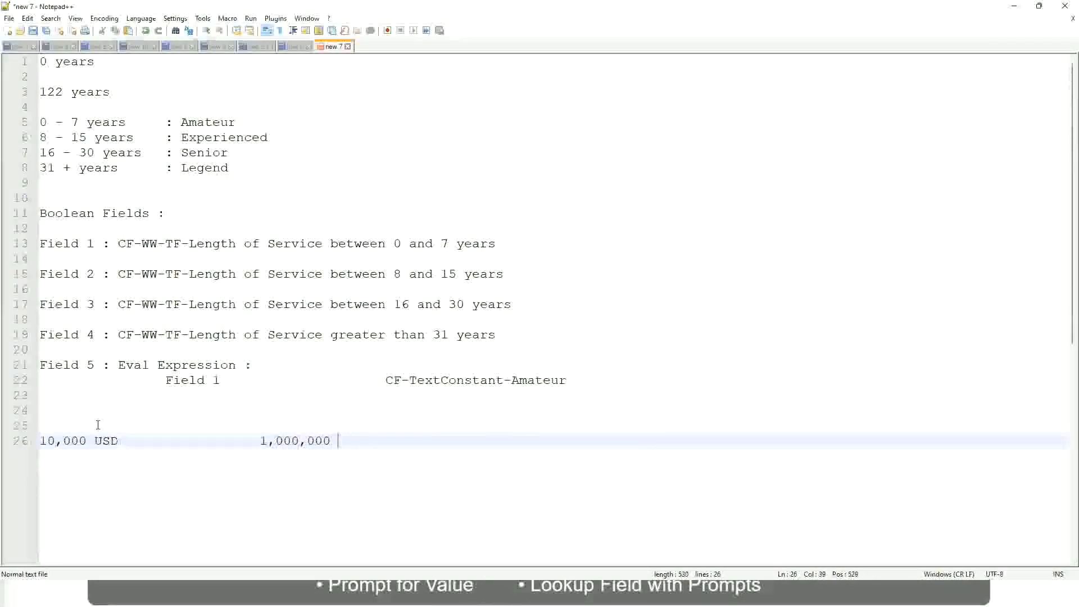
text(USD)
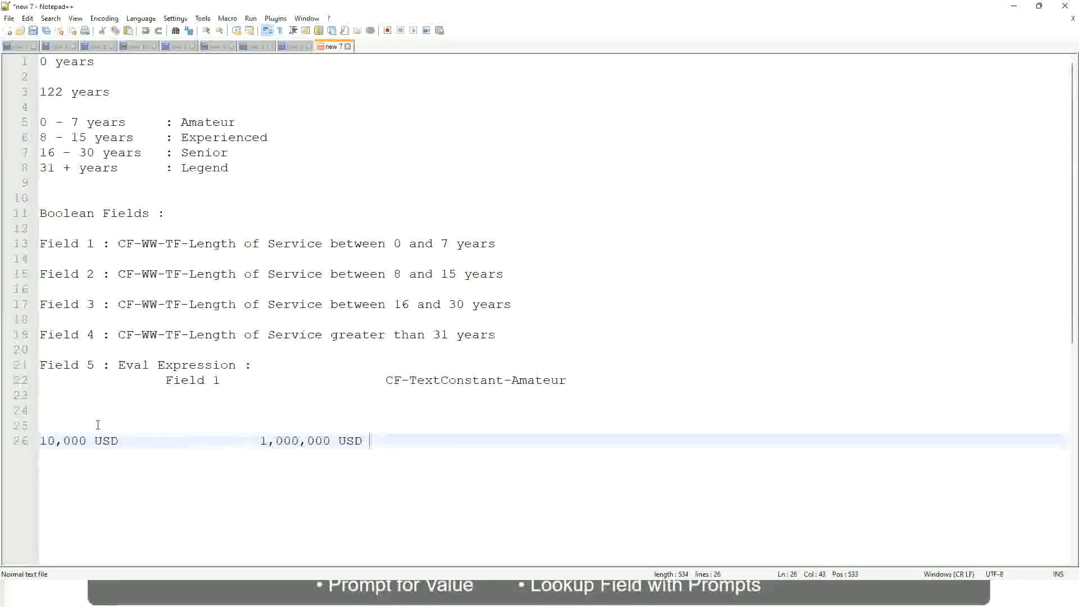
- Below the USD amounts, after a blank line, add the range "10 - 50,000" labelled ": Low"
key(Return)
key(Return)
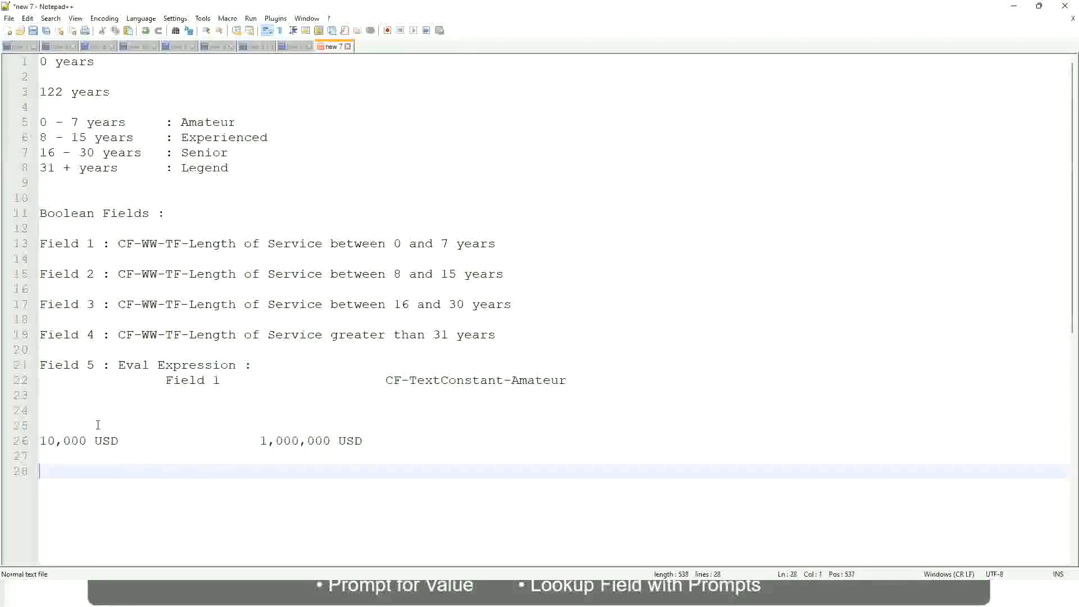
text(10 - 50,000)
key(Tab)
key(Tab)
key(Tab)
key(Tab)
text(: Low)
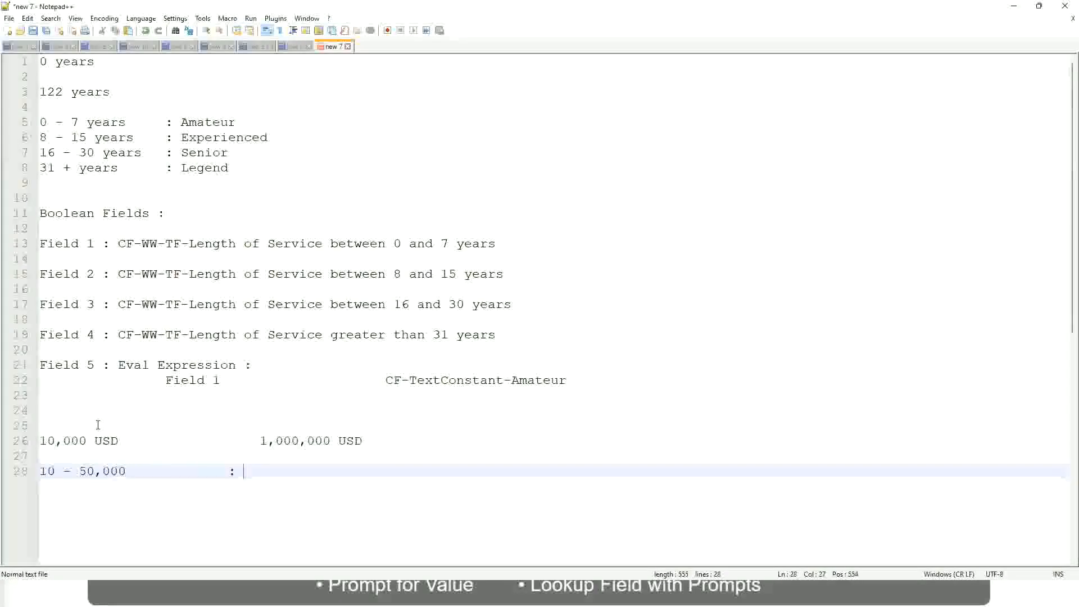
- Add the range "50,001 - 150,000" labelled ": Medium" directly under the Low range
key(Return)
key(Return)
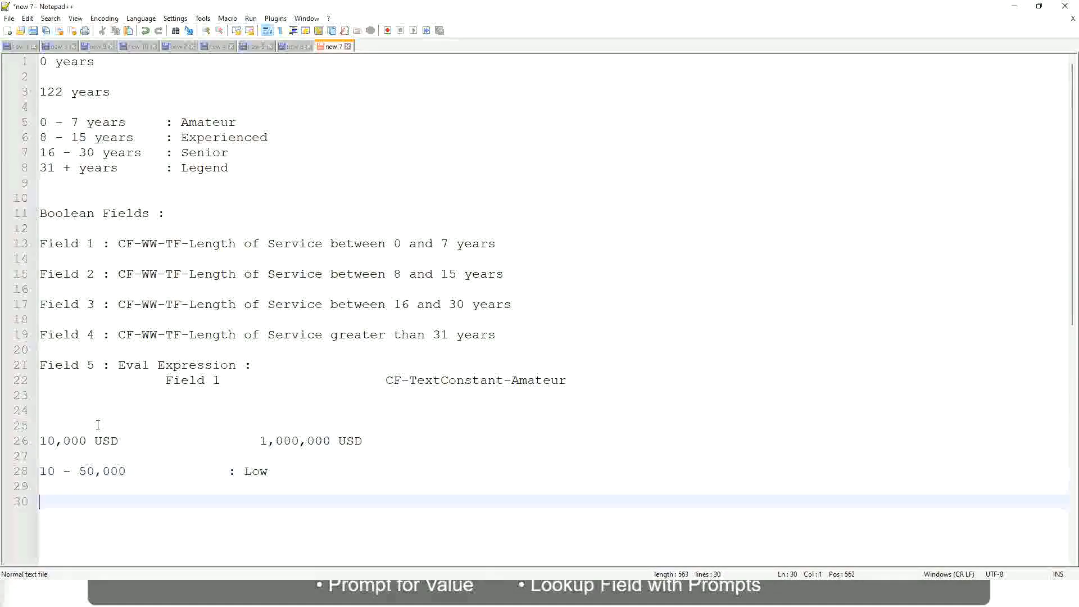
key(Up)
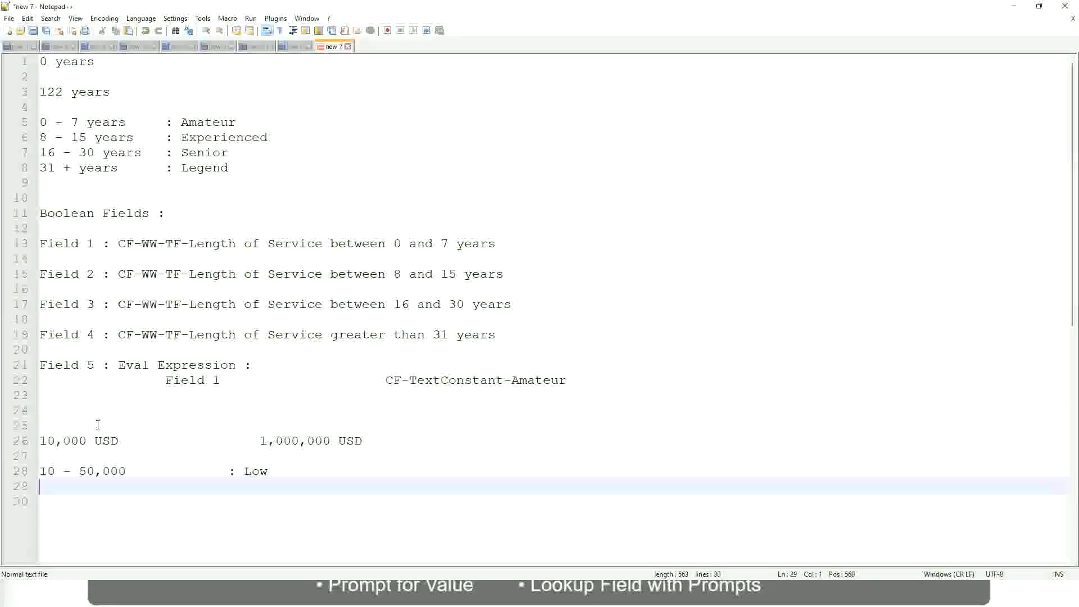
text(50,001 )
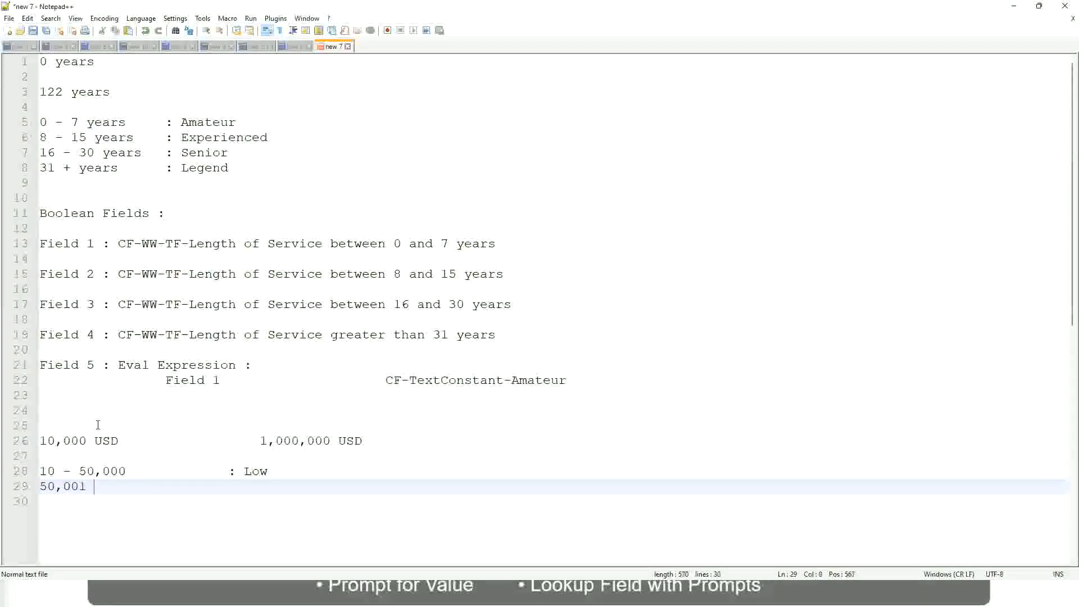
text(- 150,000)
key(Tab)
key(Tab)
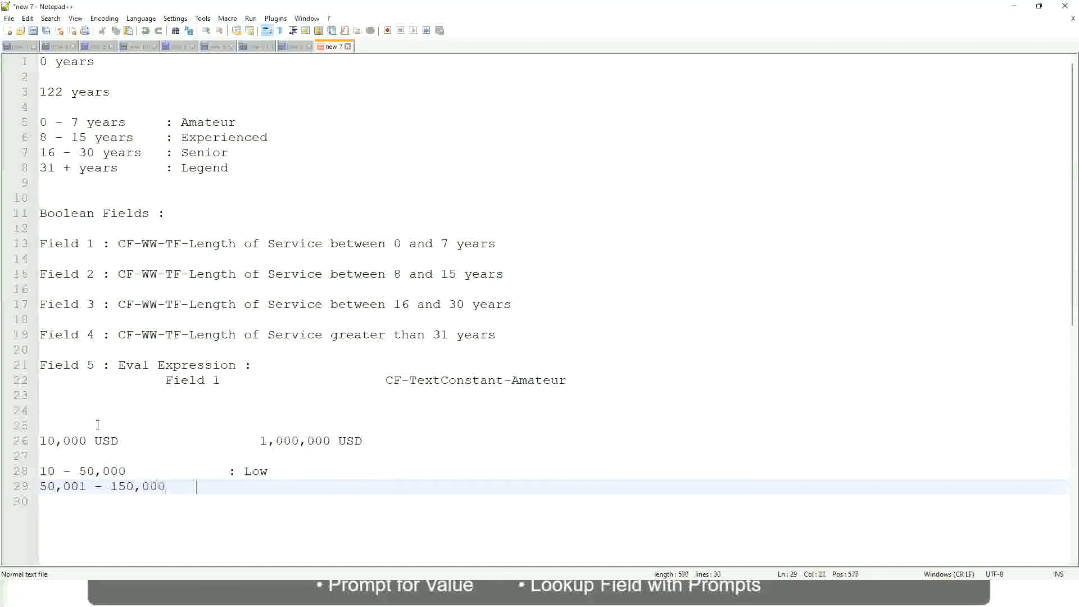
text(: Med)
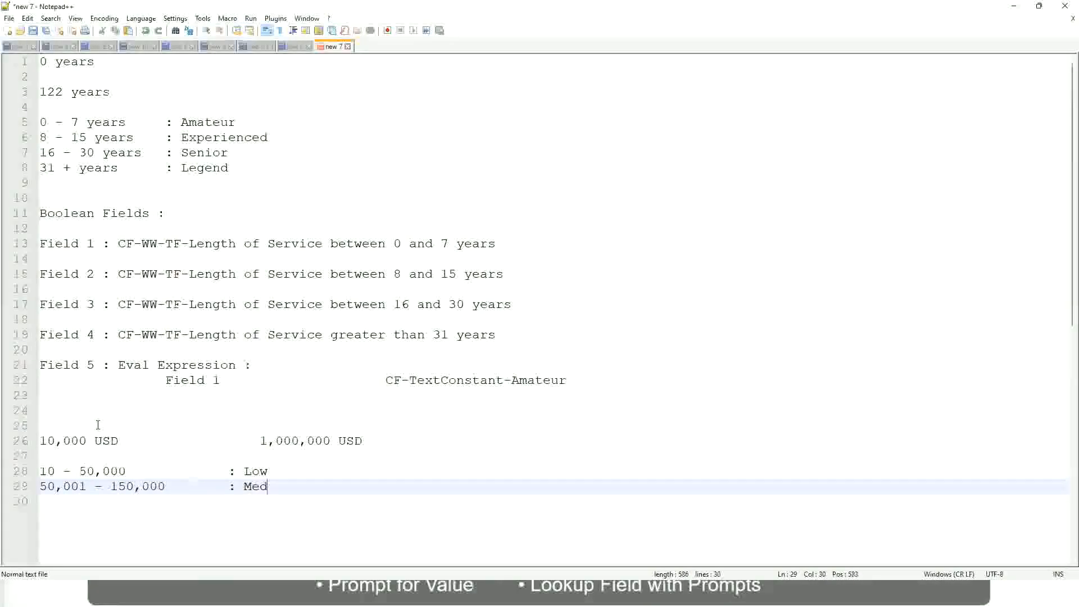
text(ium)
- Add the range "> 150,000" labelled ": High" directly under the Medium range
key(Return)
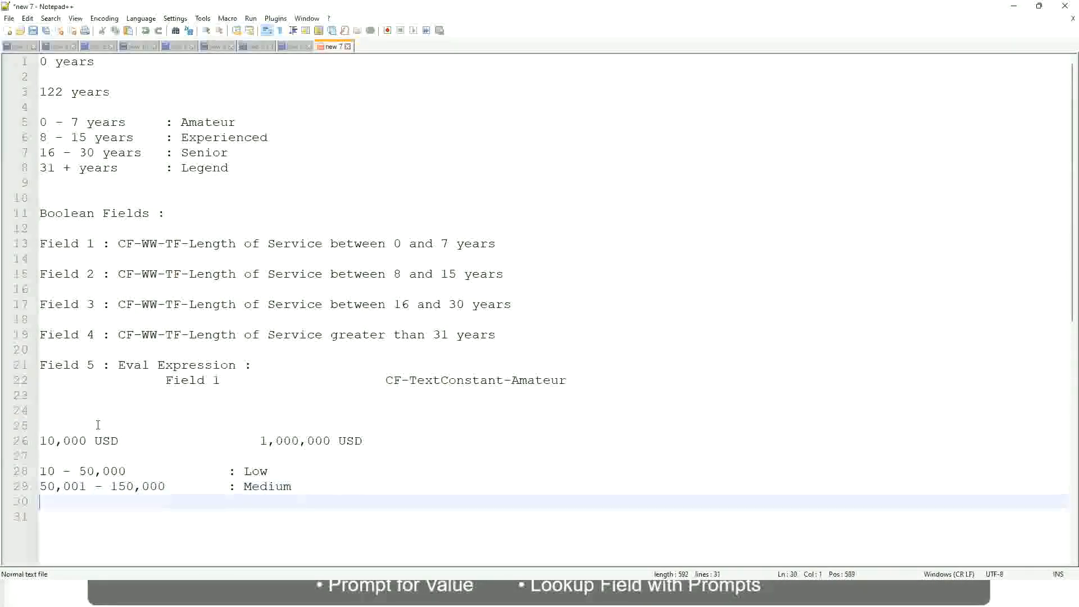
text(> 150,000)
key(Tab)
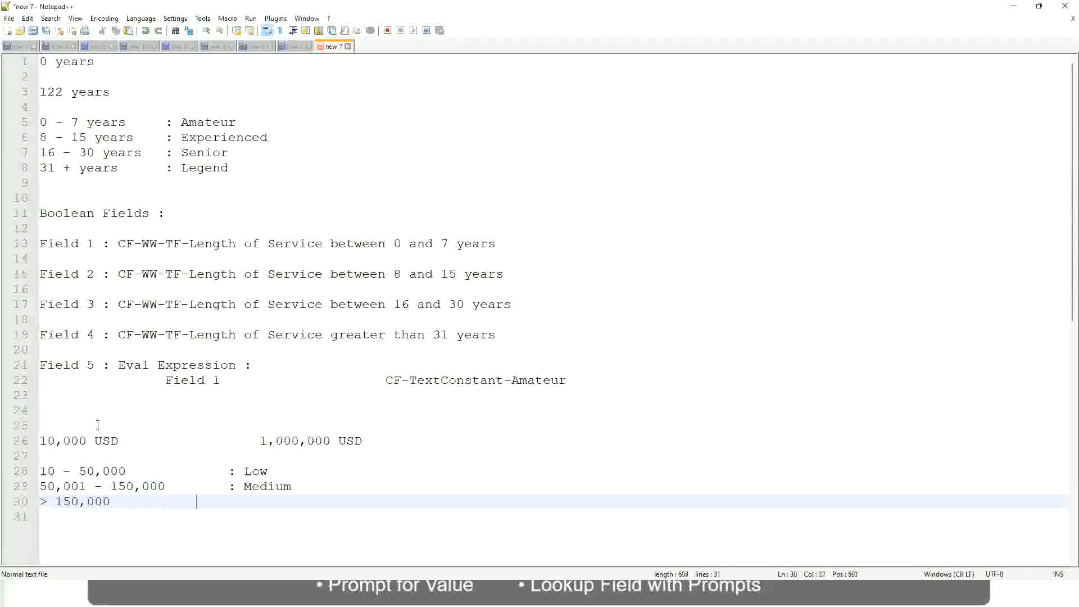
key(Tab)
text(: High)
- Review the lower and upper USD amounts against the Low, Medium and High ranges in the notes
click(35, 441)
click(35, 441)
click(48, 441)
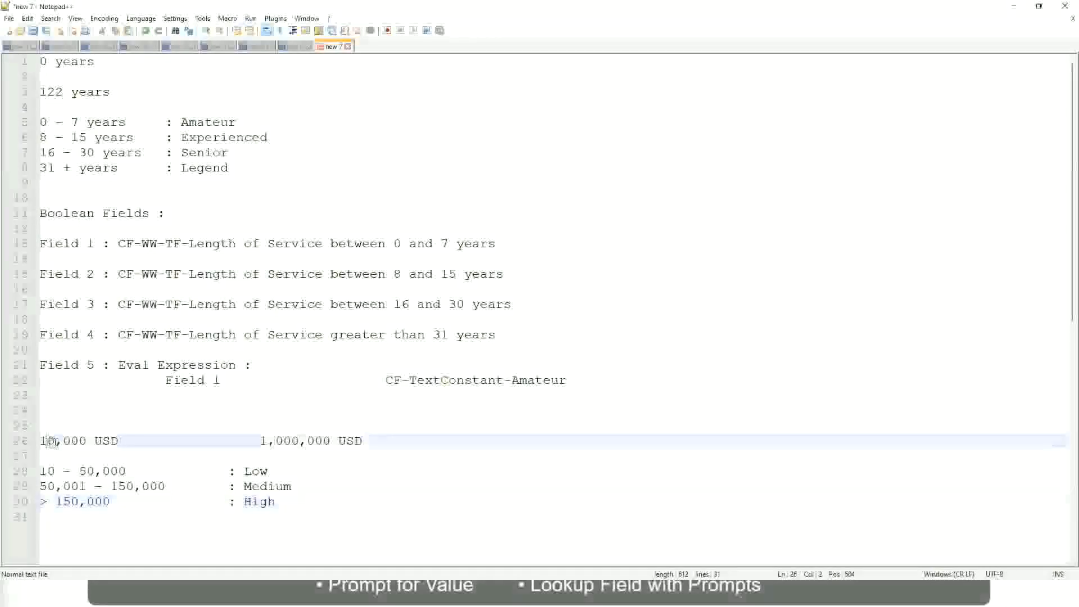
double_click(323, 441)
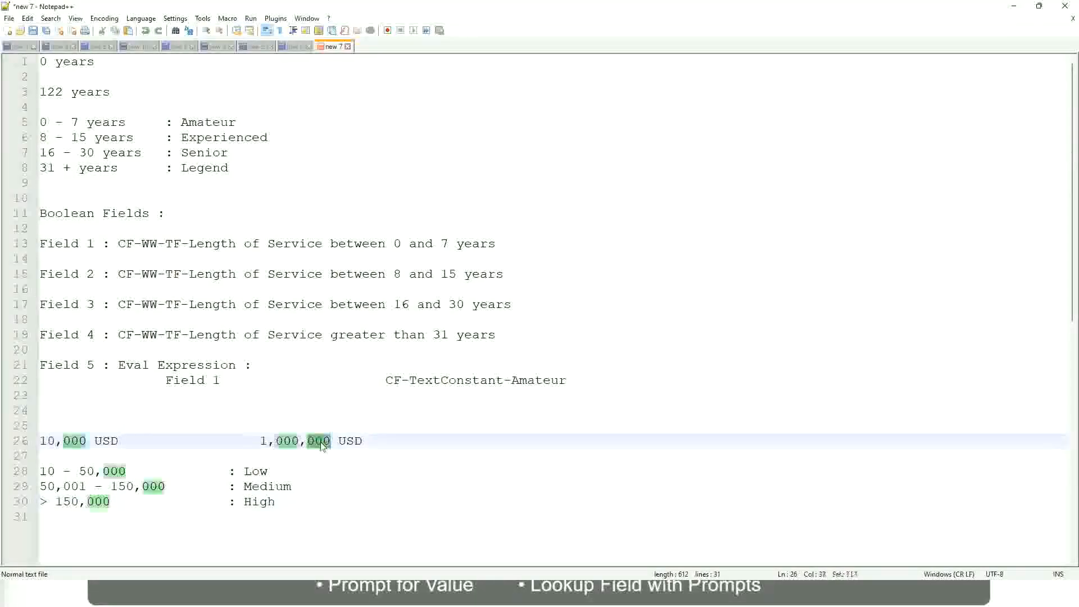
click(203, 486)
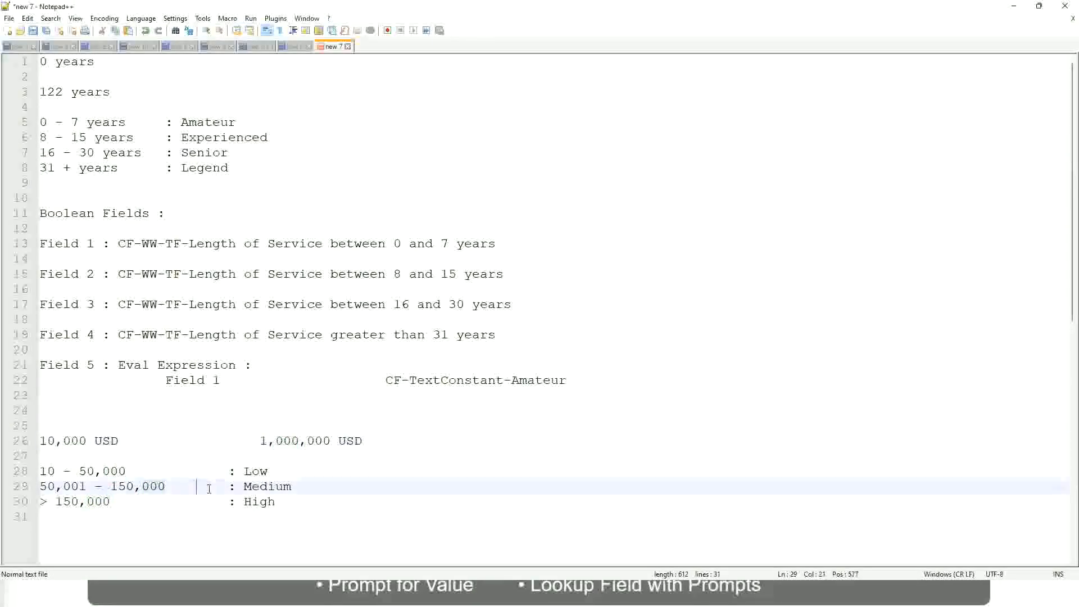
click(35, 440)
click(333, 443)
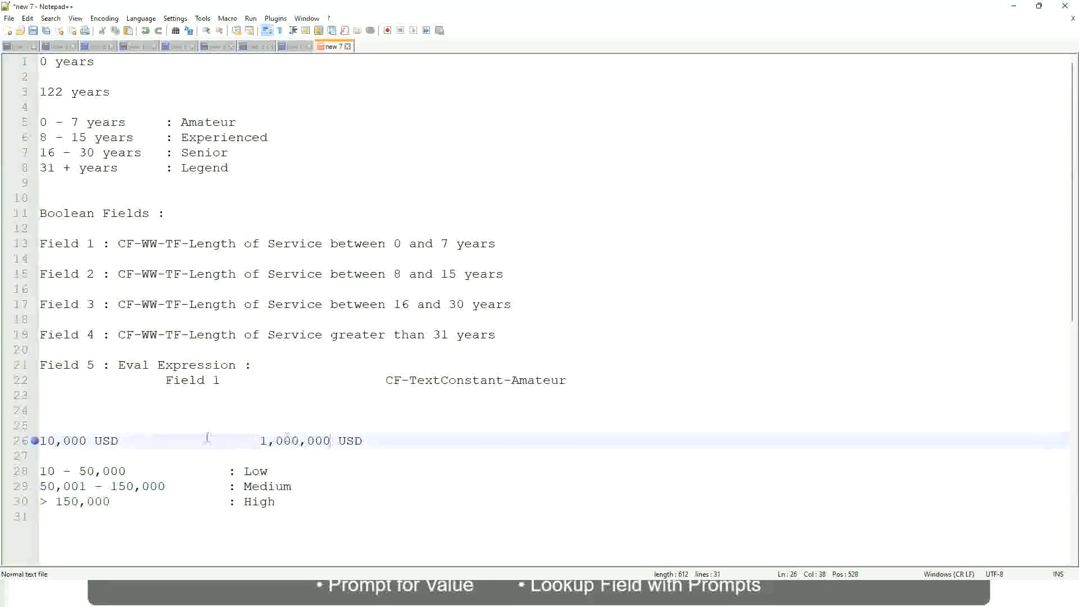
click(259, 473)
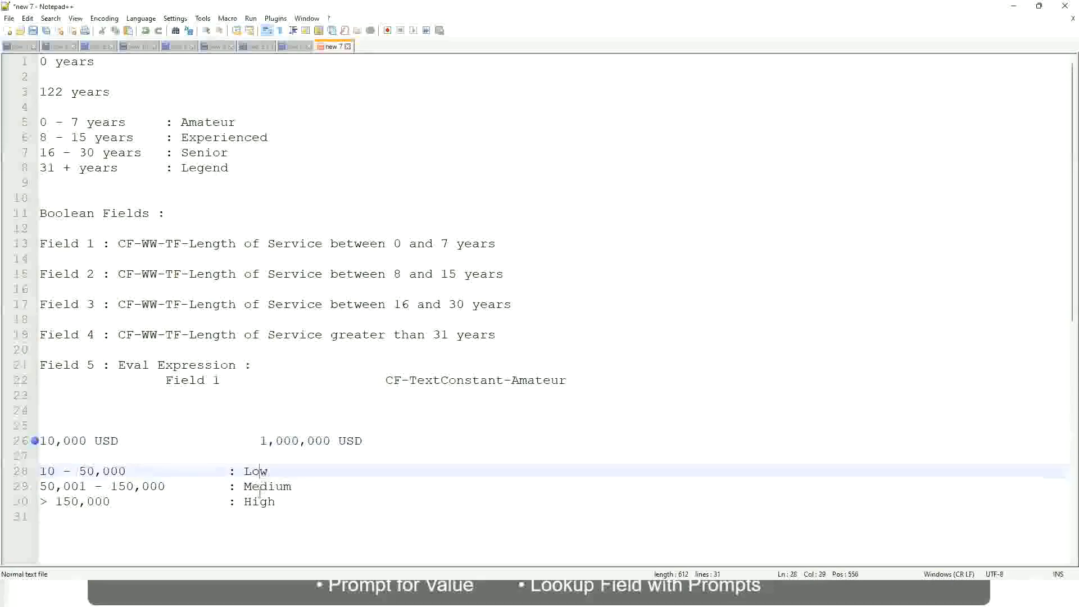
click(259, 505)
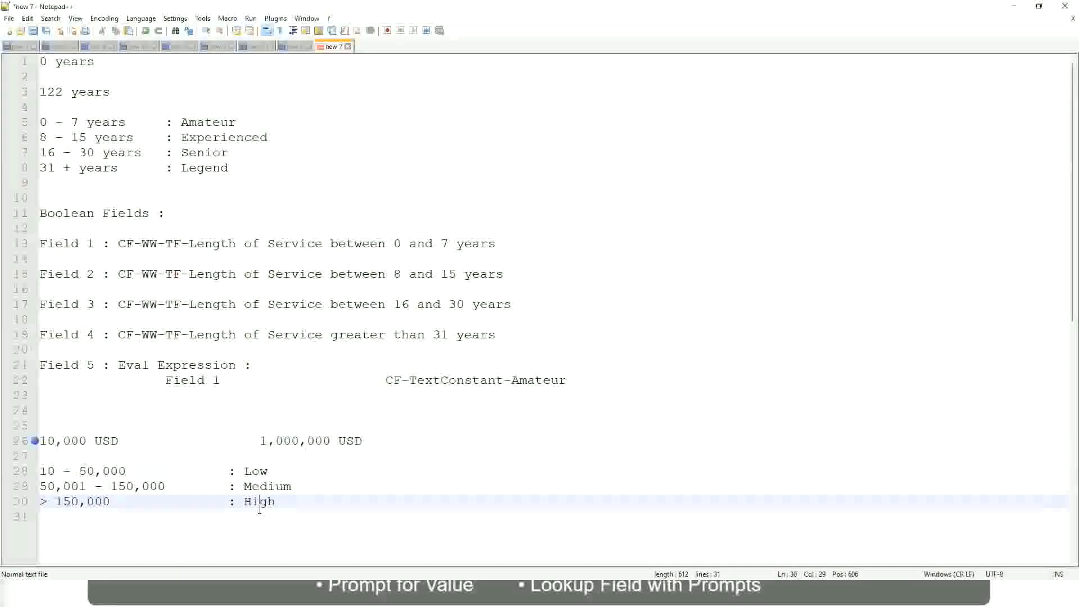
click(144, 454)
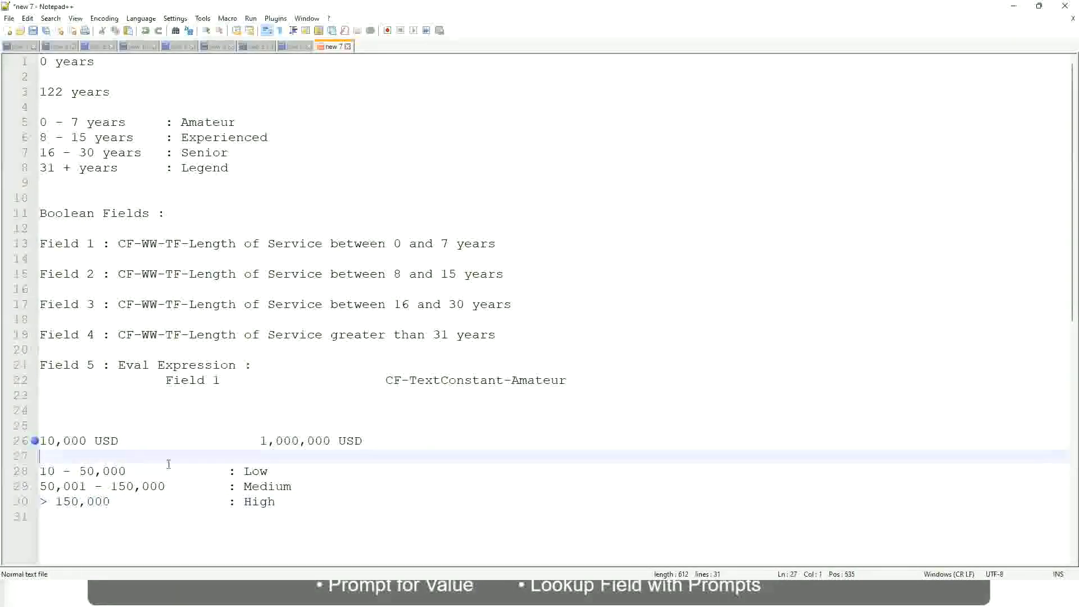
click(278, 500)
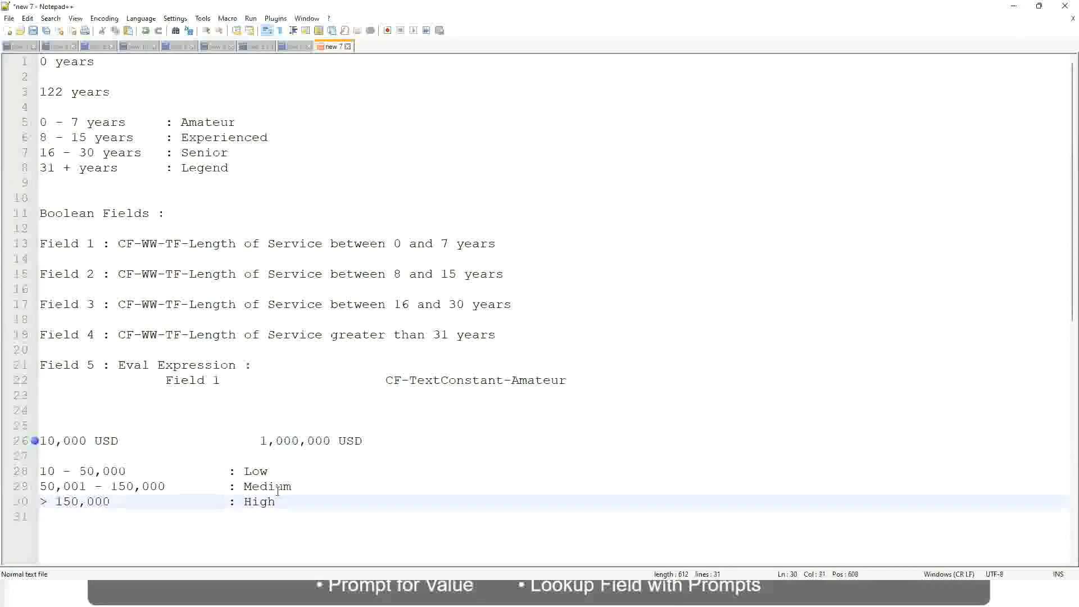